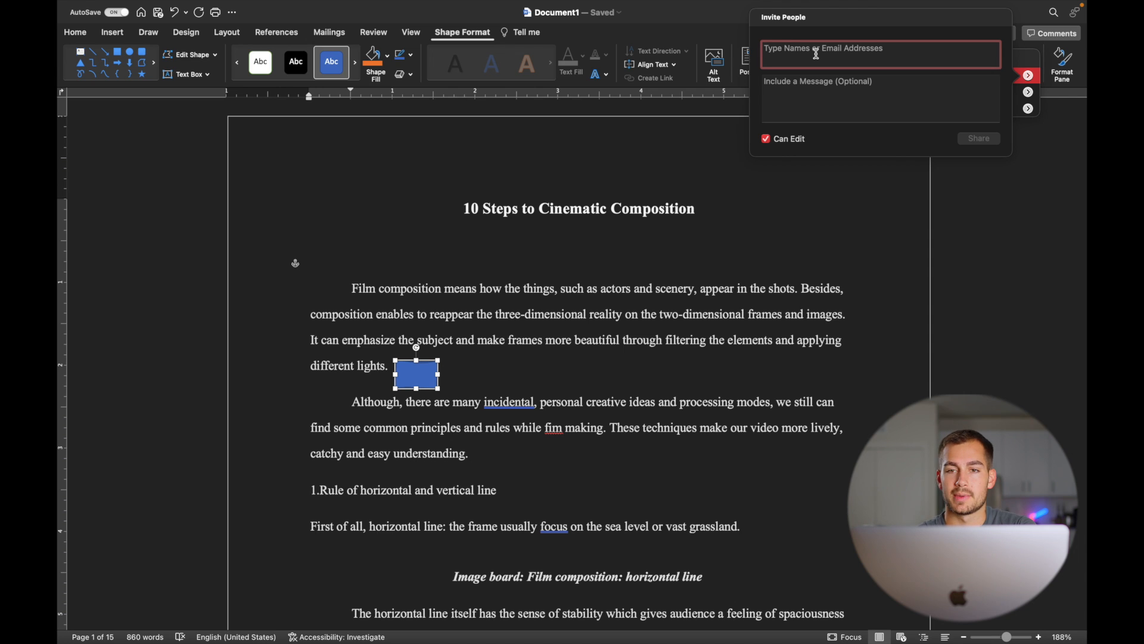
- Share the document with the recipient's e-mail, adding the message "Permission to edit "10 steps to cinematic composition."" and keeping Can Edit enabled
{"action": "key", "text": "super+v"}
{"action": "left_click", "coordinate": [778, 84]}
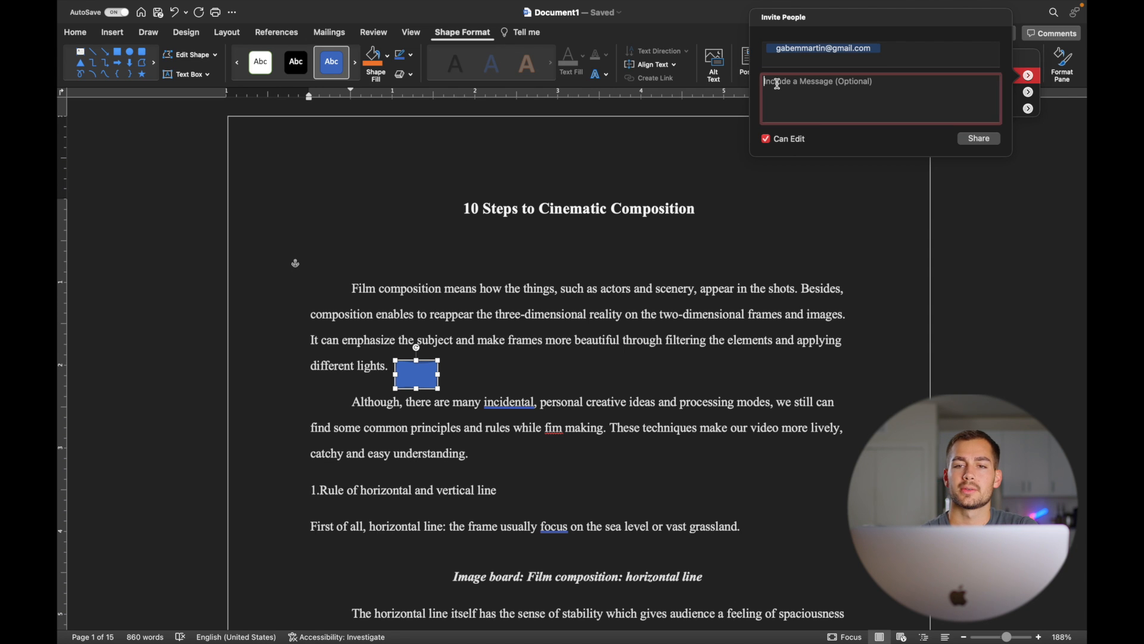
{"action": "type", "text": "Permission to edit \"10 steps to cinematic composition.\""}
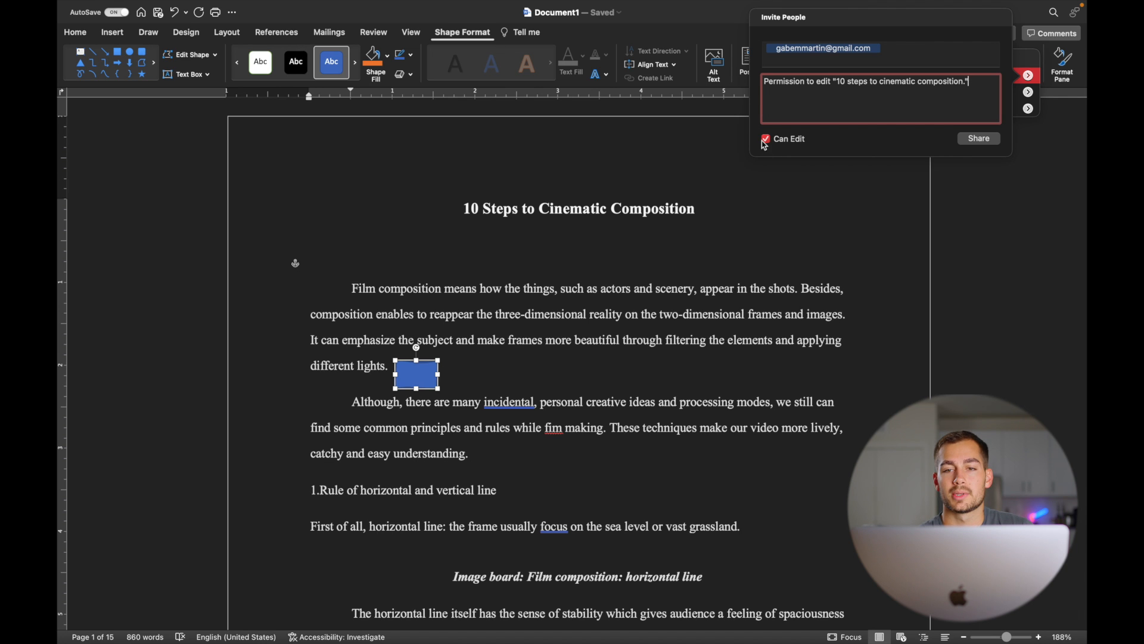
{"action": "left_click", "coordinate": [984, 140]}
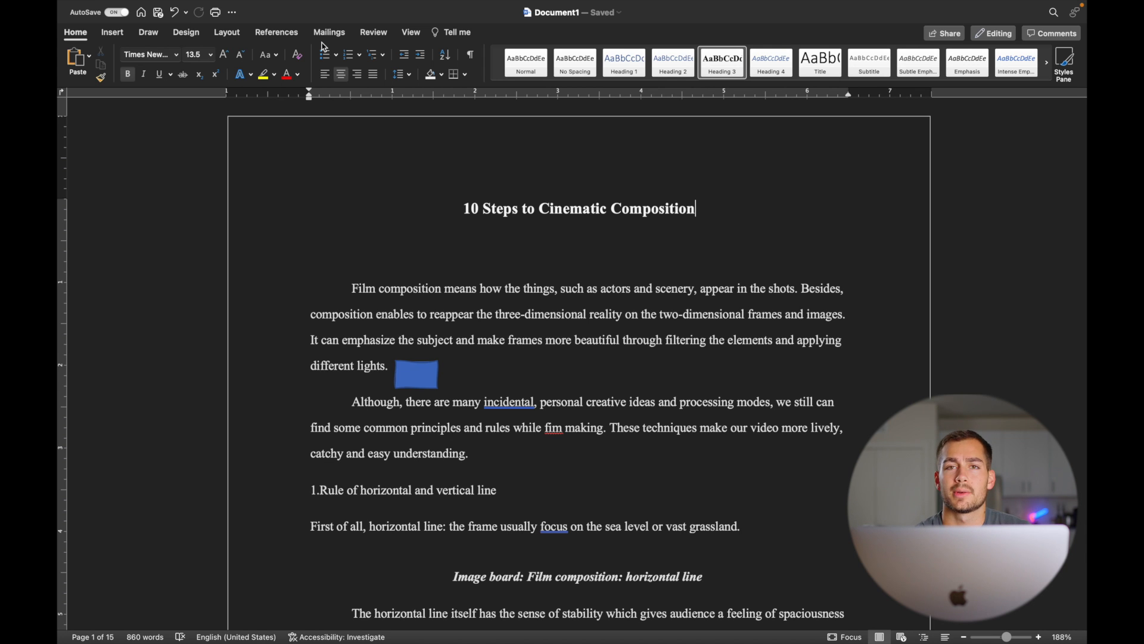
- Run the accessibility check and expand the results for missing alternative text and image or object not inline
{"action": "left_click", "coordinate": [377, 34]}
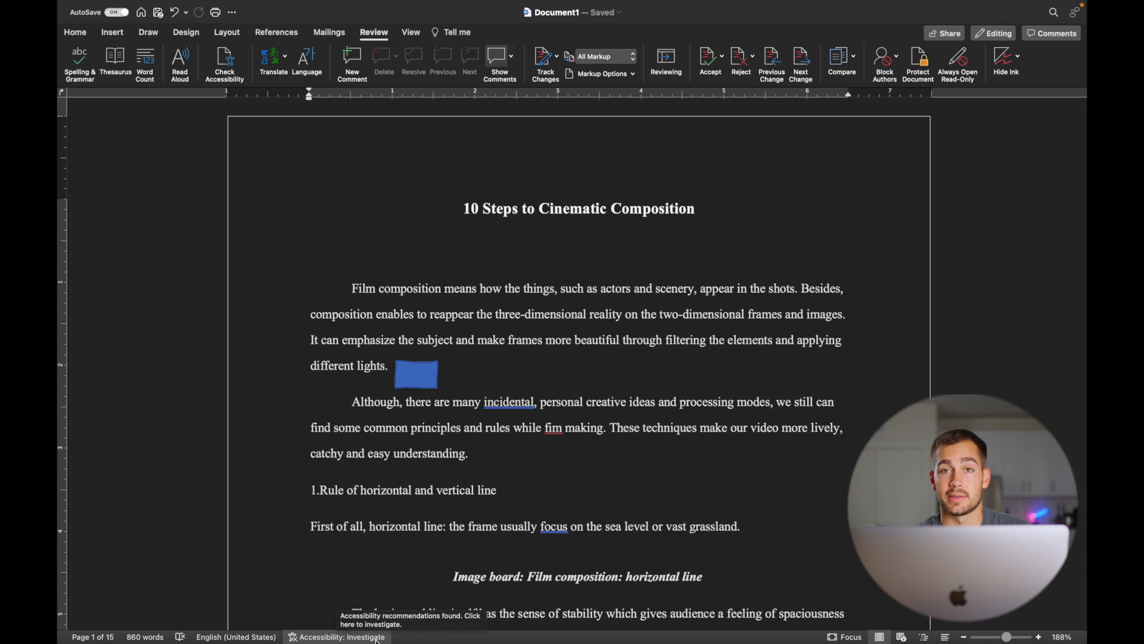
{"action": "left_click", "coordinate": [224, 62]}
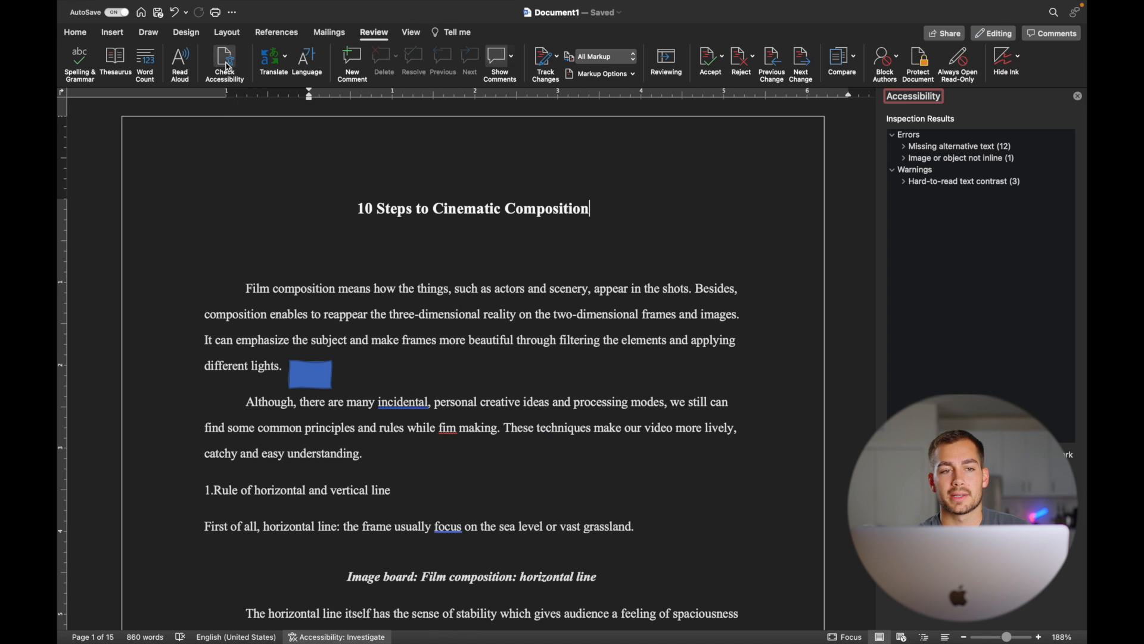
{"action": "left_click", "coordinate": [906, 147]}
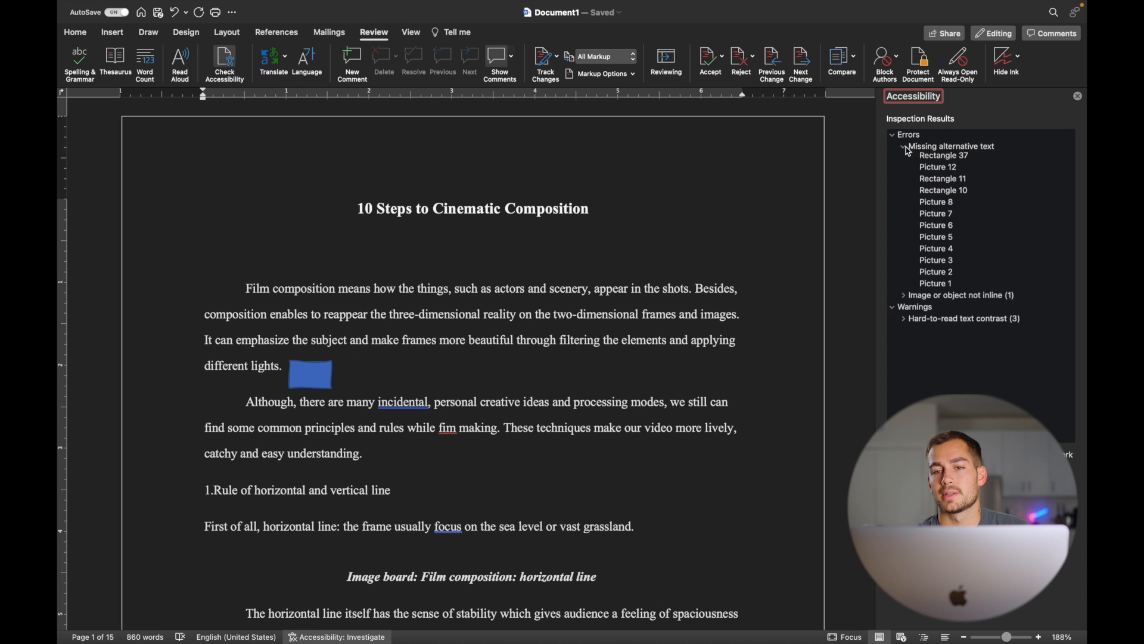
{"action": "left_click", "coordinate": [906, 298]}
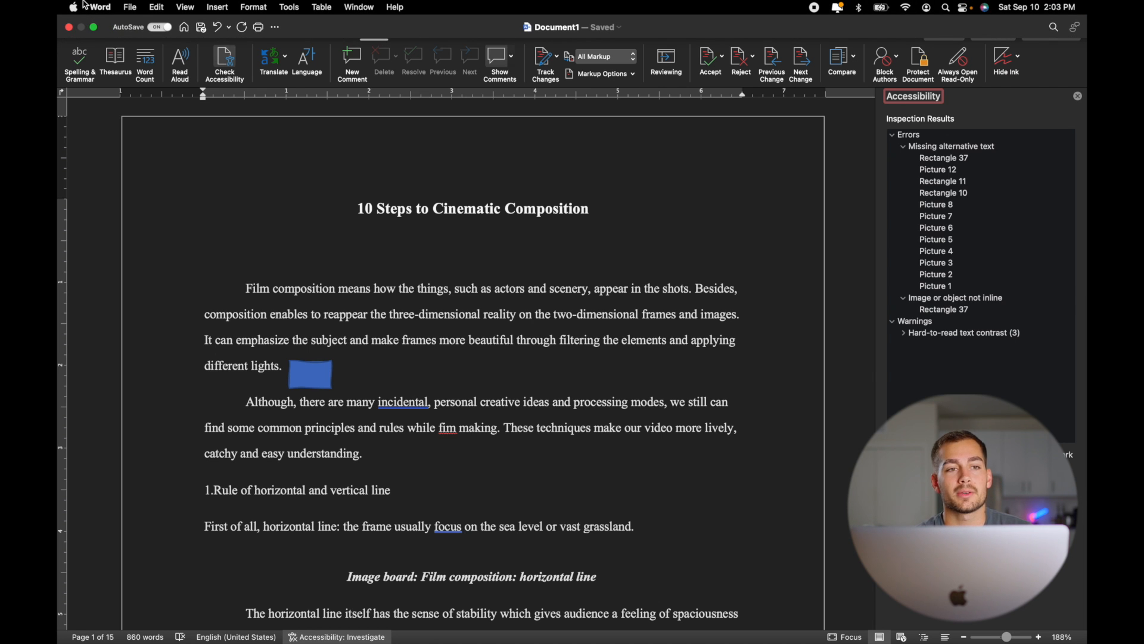
- Try Turn off Dark Mode and the white page color in the general preferences, and return to the dark page color
{"action": "left_click", "coordinate": [96, 7]}
{"action": "left_click", "coordinate": [123, 50]}
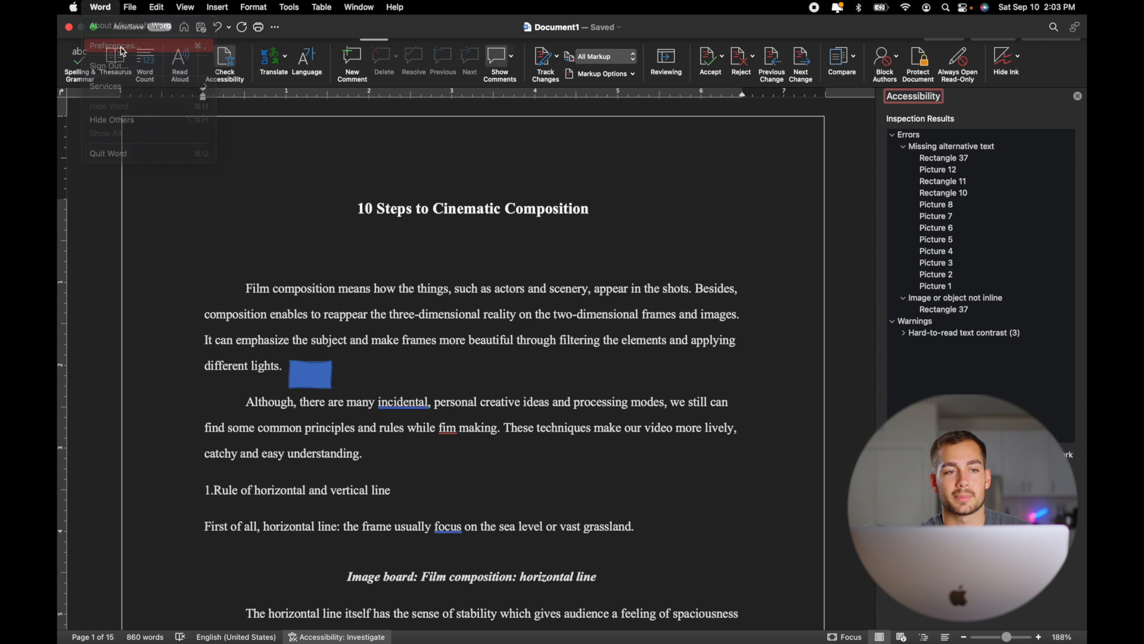
{"action": "left_click", "coordinate": [409, 170]}
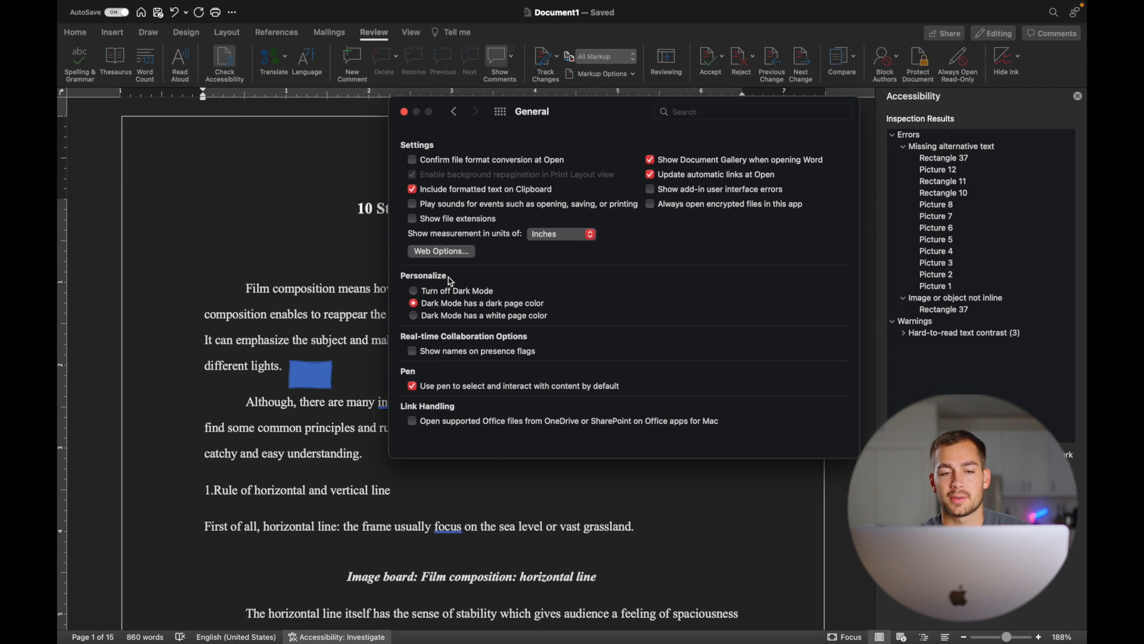
{"action": "left_click", "coordinate": [414, 292]}
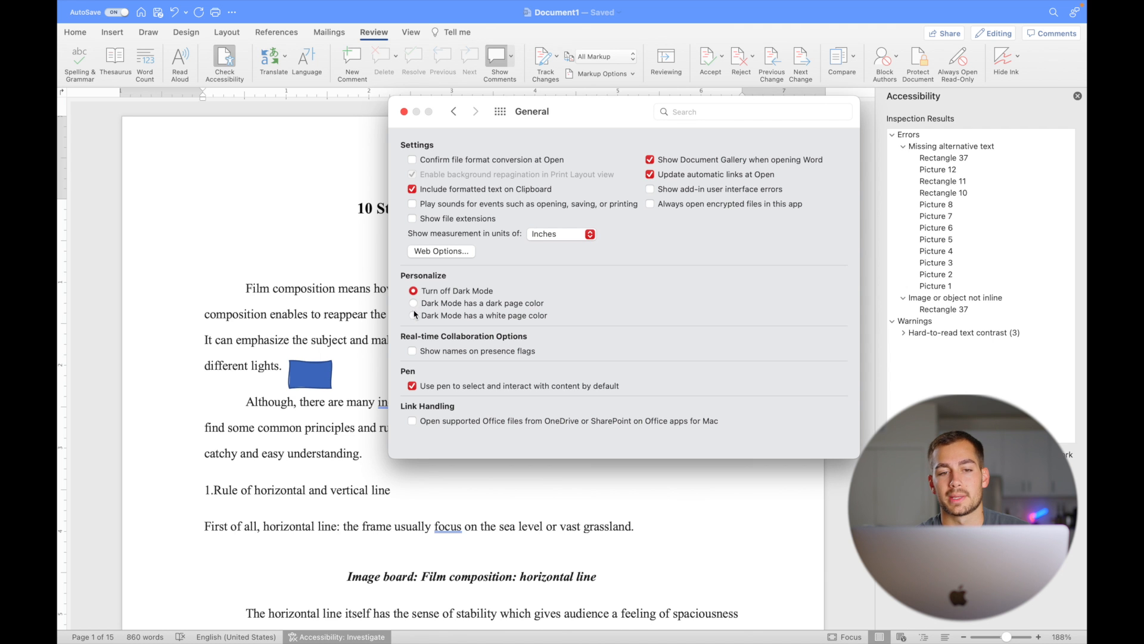
{"action": "left_click", "coordinate": [413, 315]}
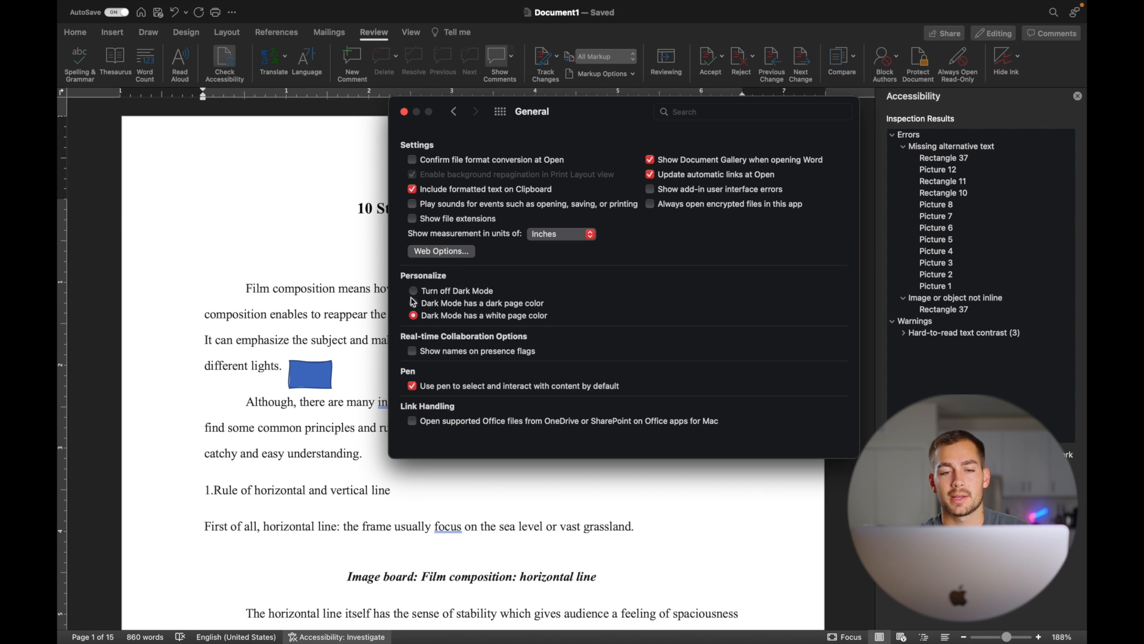
{"action": "left_click", "coordinate": [414, 303]}
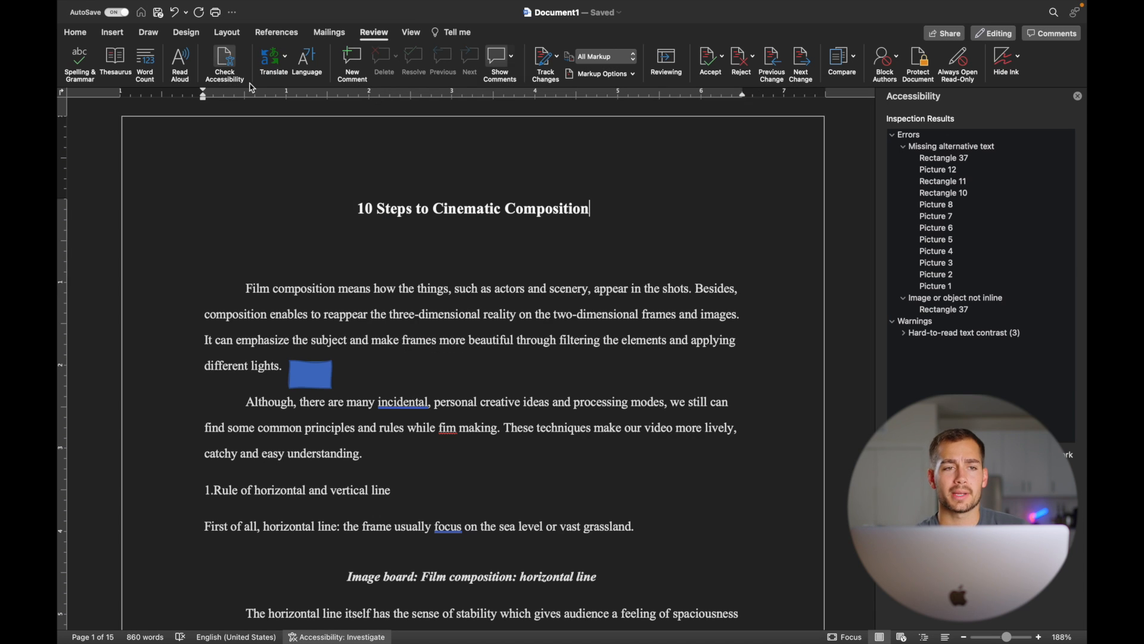
- Look at the available sources for inserting a picture
{"action": "left_click", "coordinate": [112, 35]}
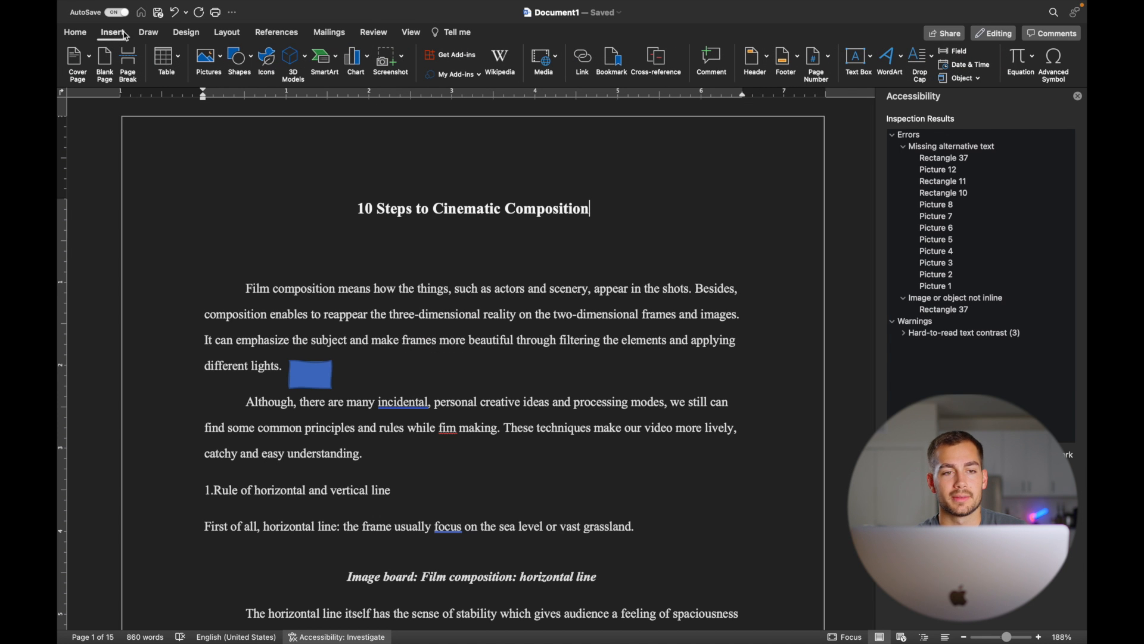
{"action": "left_click", "coordinate": [224, 63]}
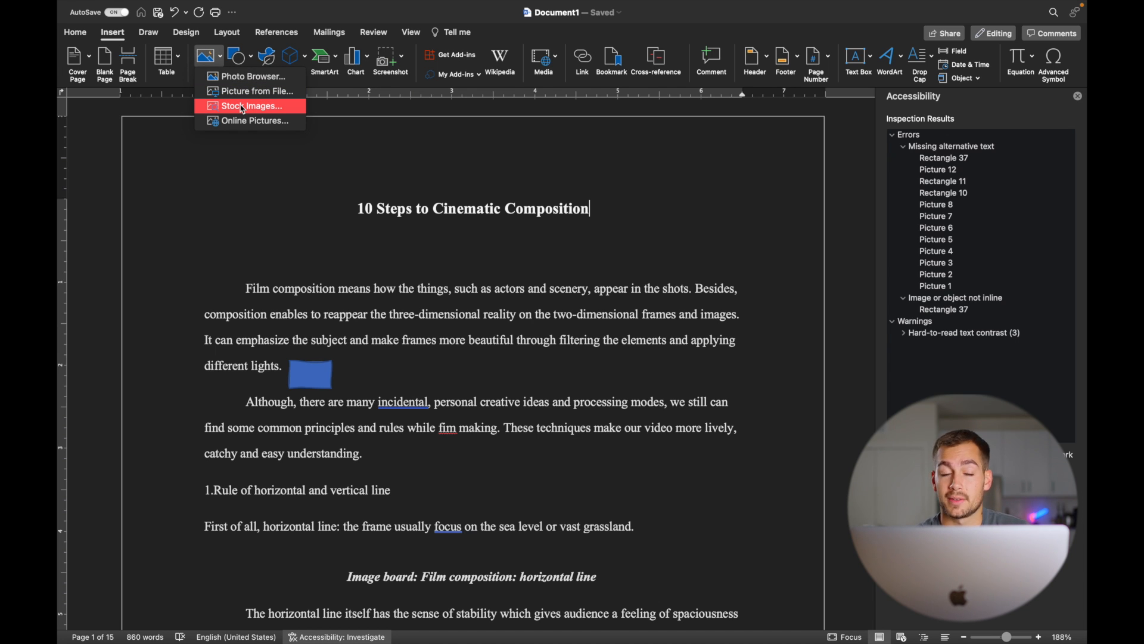
{"action": "left_click", "coordinate": [169, 179]}
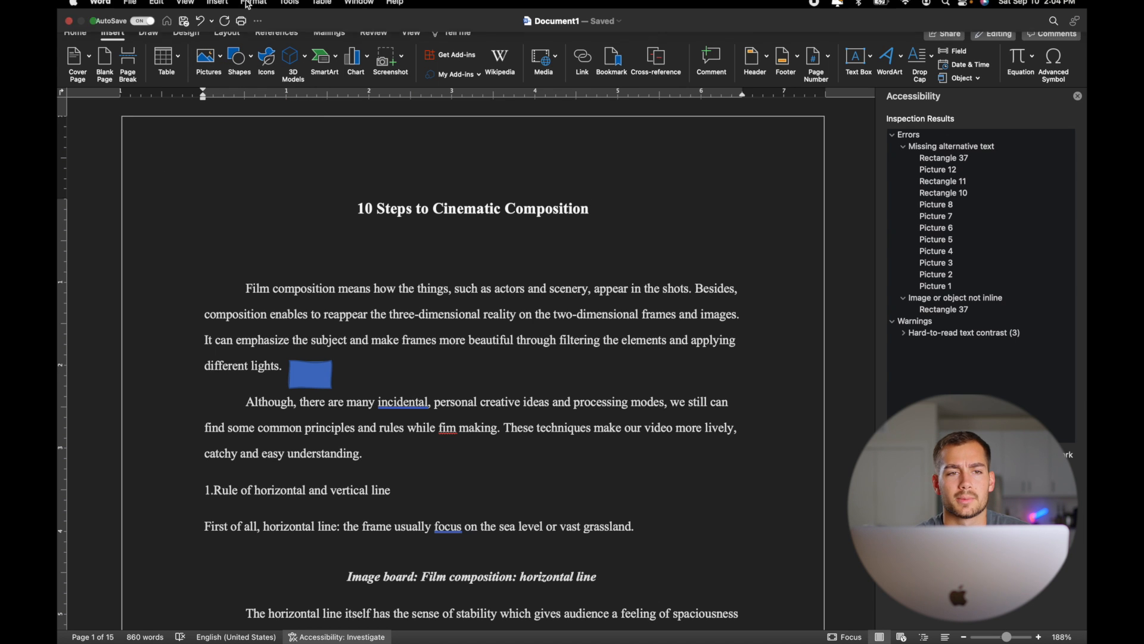
- Search the help for "ruler" and locate the Ruler command
{"action": "left_click", "coordinate": [397, 6]}
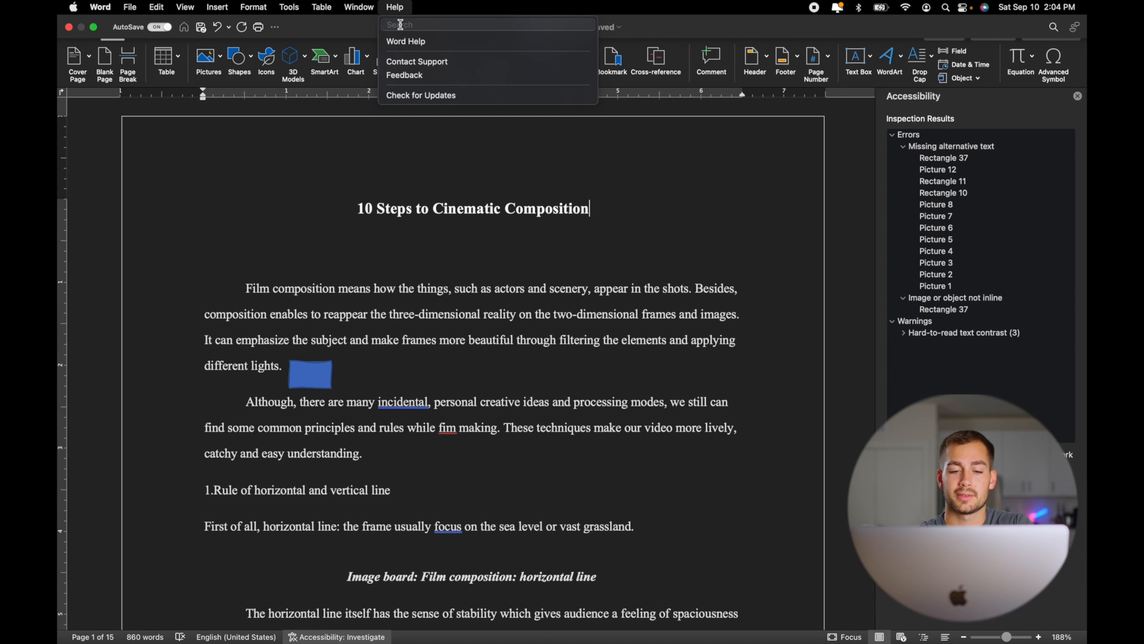
{"action": "type", "text": "ruler"}
{"action": "mouse_move", "coordinate": [408, 60]}
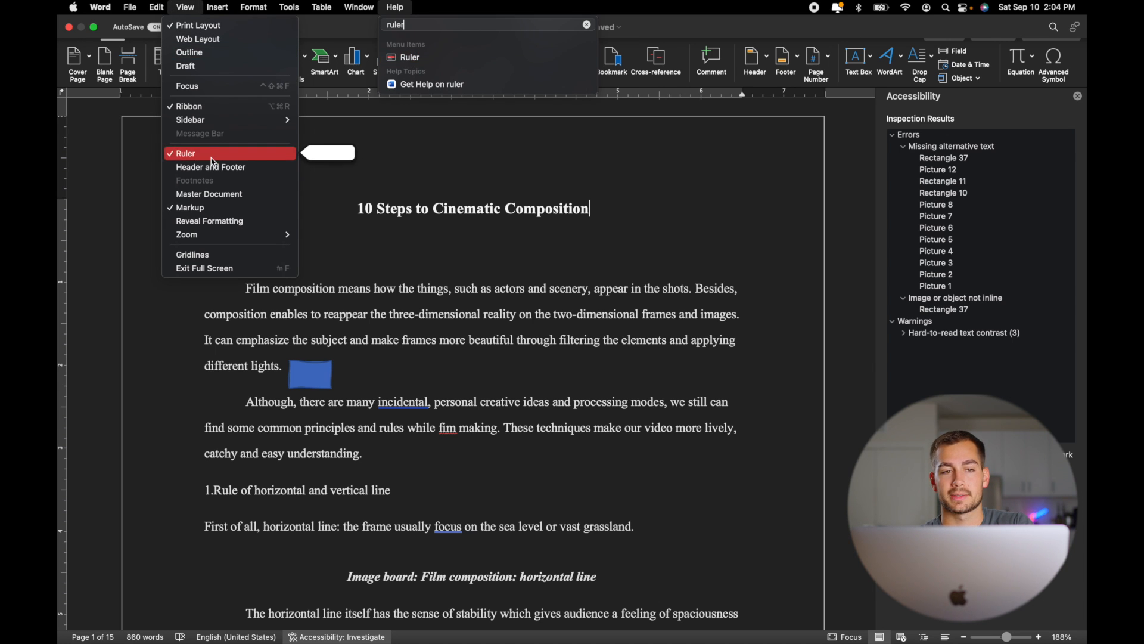
{"action": "left_click", "coordinate": [457, 146]}
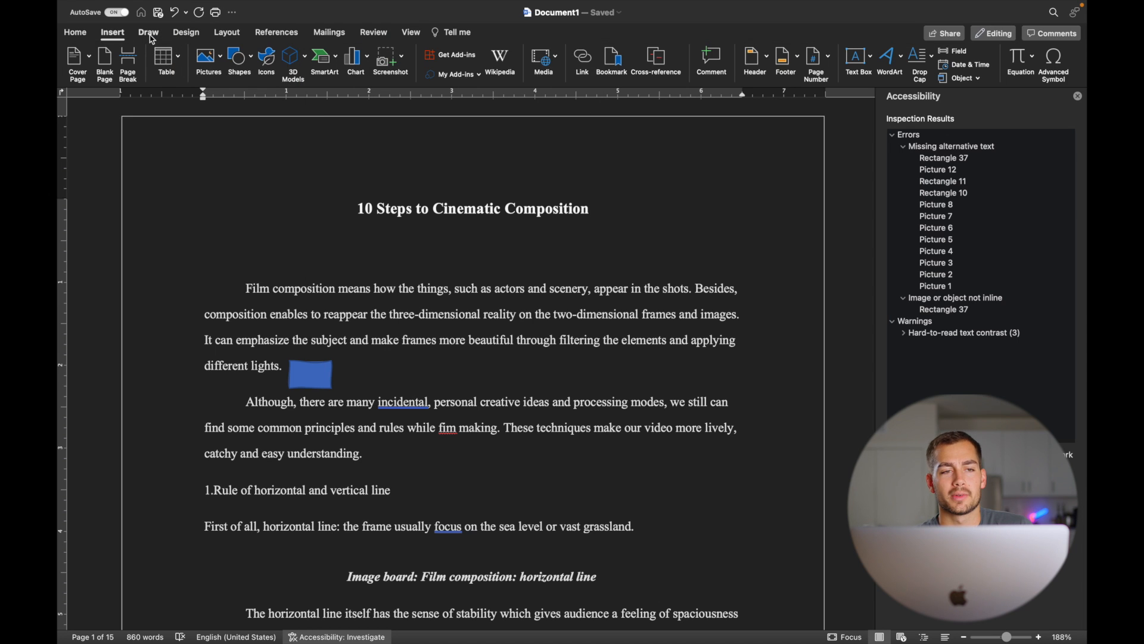
- Try the black pen, red pen, pencil and yellow highlighter among the drawing tools, ending on the red pen
{"action": "left_click", "coordinate": [152, 38]}
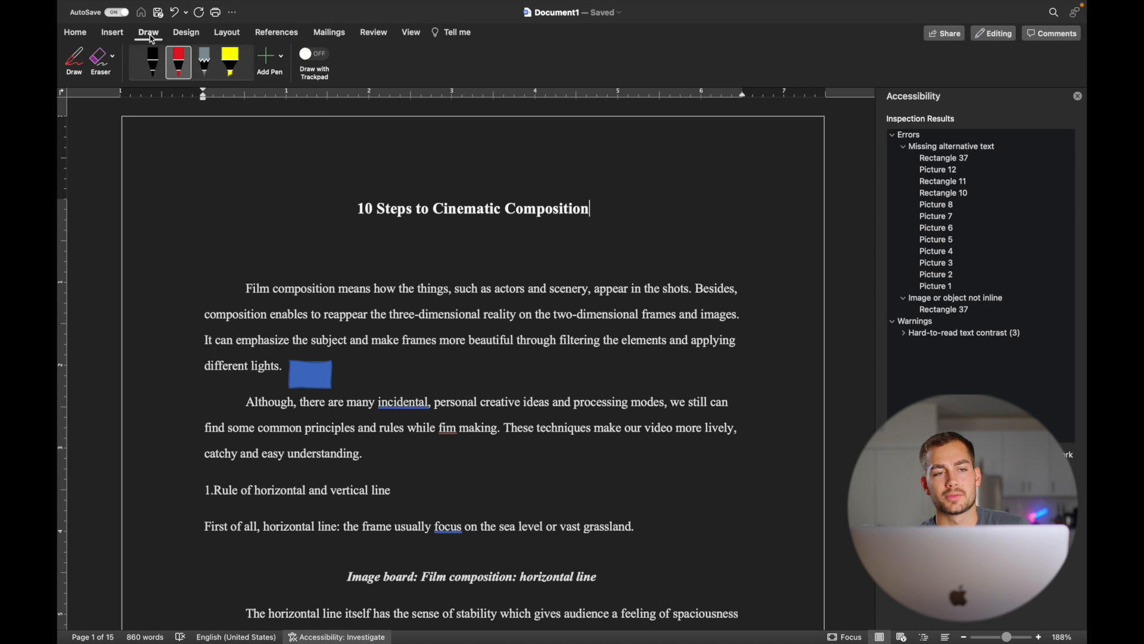
{"action": "left_click", "coordinate": [154, 67]}
{"action": "left_click", "coordinate": [181, 69]}
{"action": "left_click", "coordinate": [206, 70]}
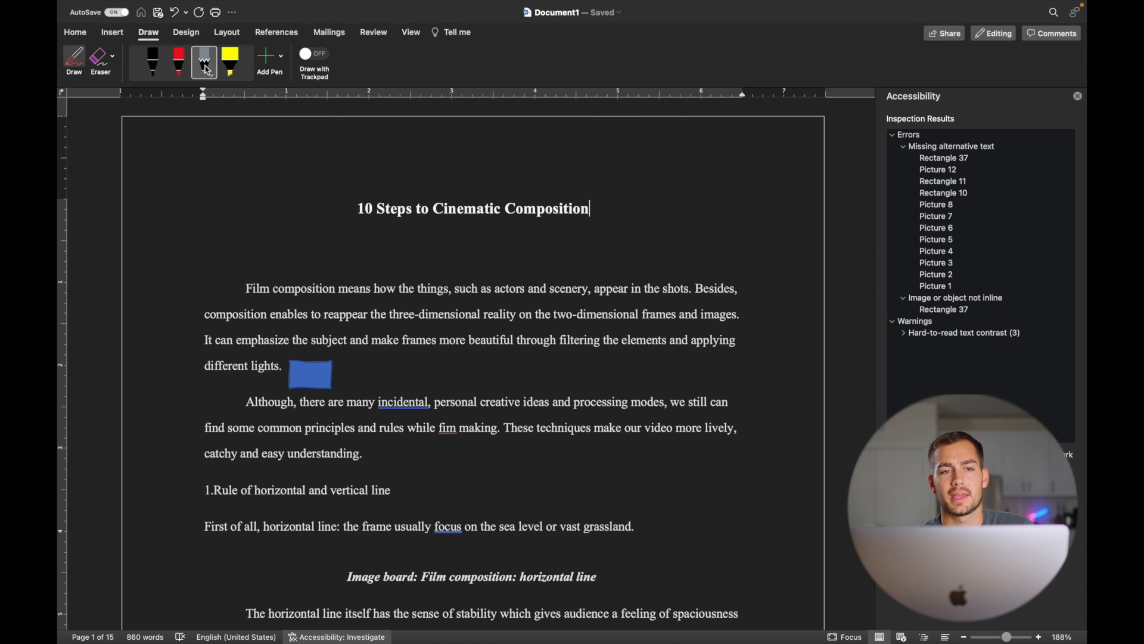
{"action": "left_click", "coordinate": [235, 69]}
{"action": "left_click", "coordinate": [177, 68]}
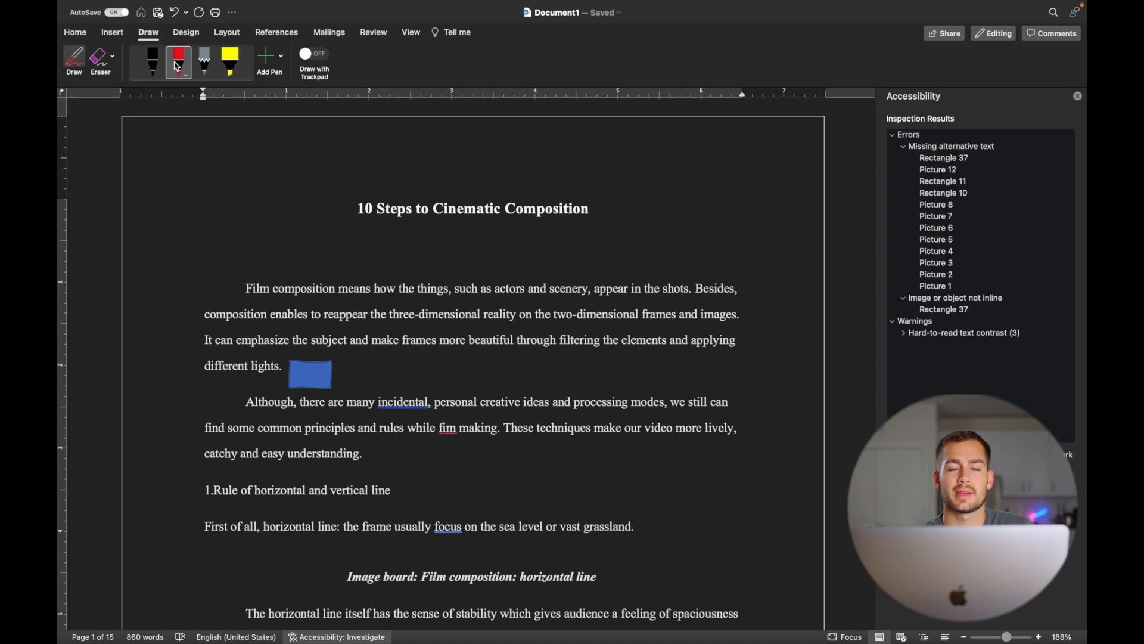
- Examine the location and file format options for saving a copy of the document
{"action": "left_click", "coordinate": [131, 6]}
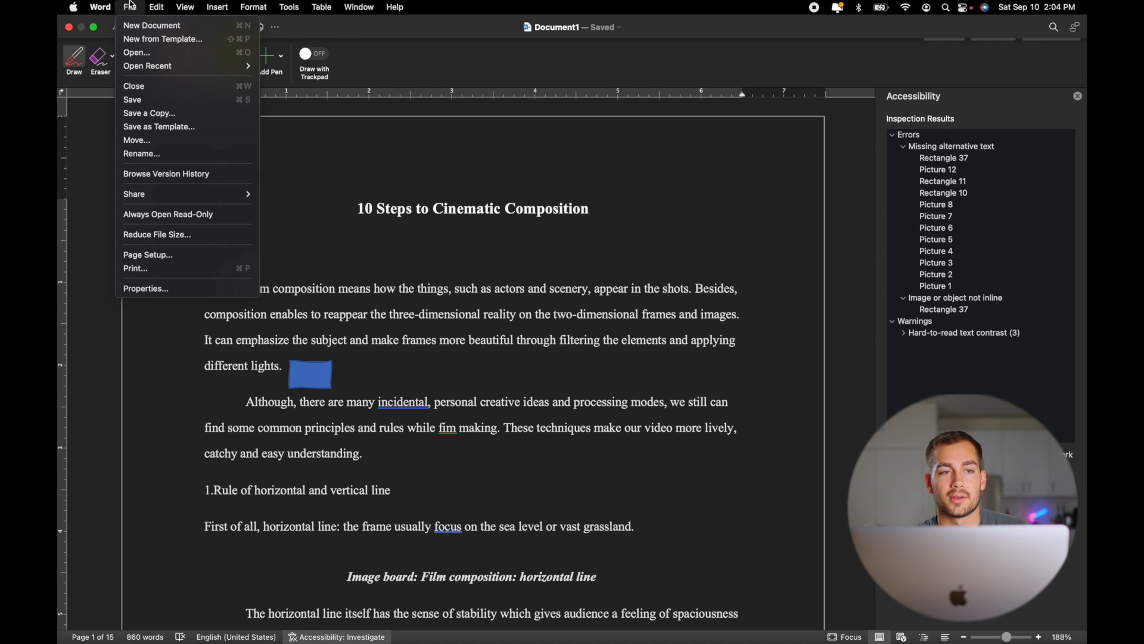
{"action": "left_click", "coordinate": [149, 113]}
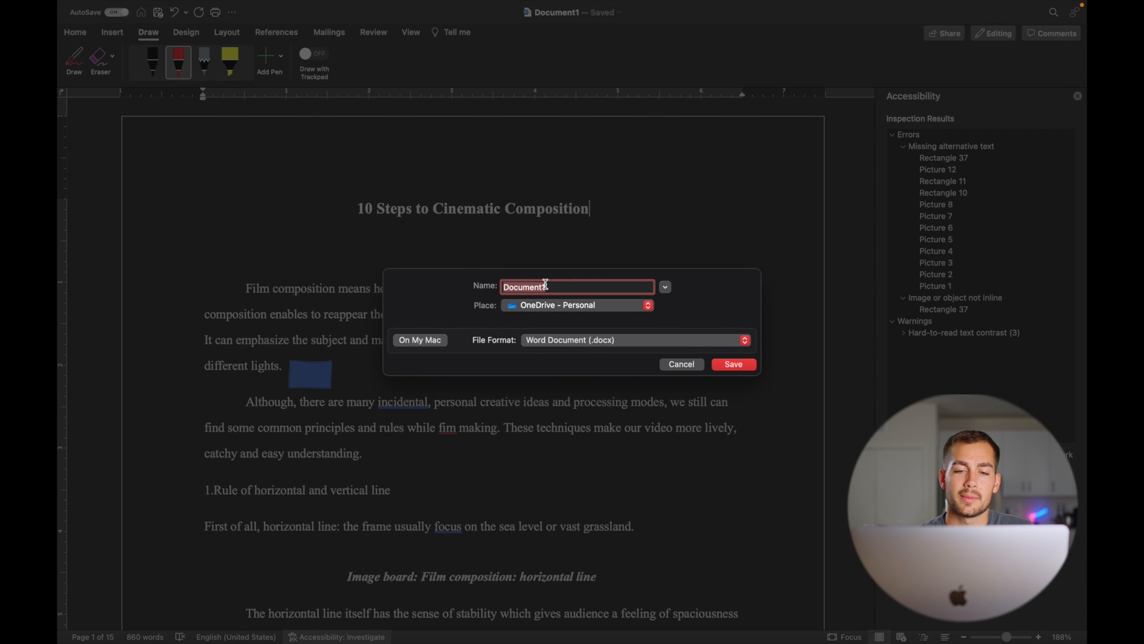
{"action": "left_click", "coordinate": [551, 308]}
{"action": "left_click", "coordinate": [568, 310]}
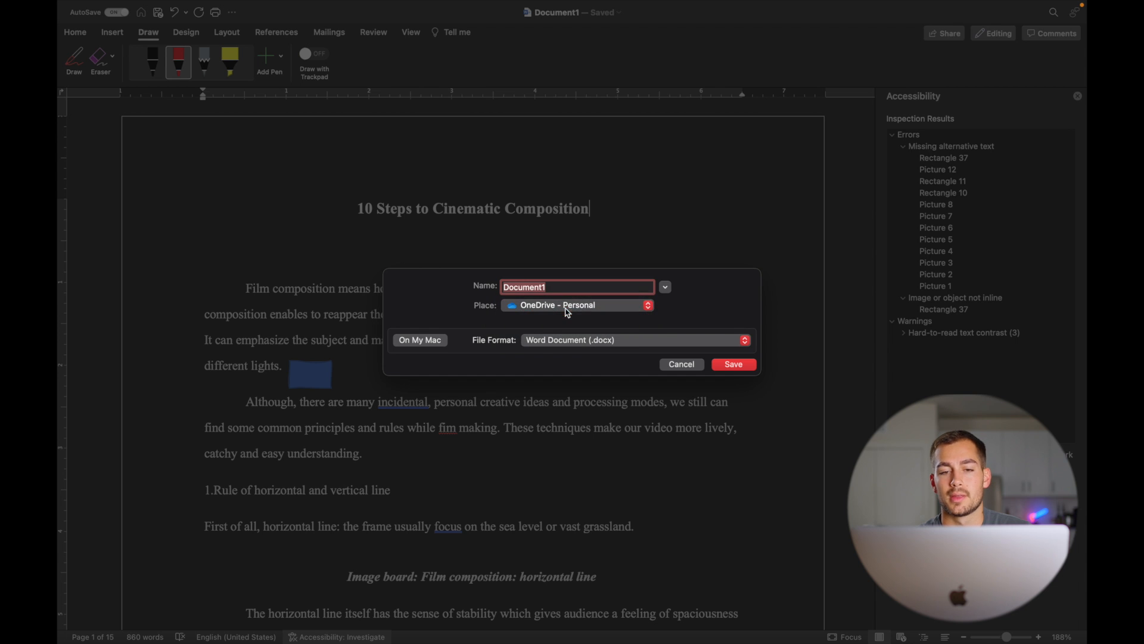
{"action": "left_click", "coordinate": [545, 342]}
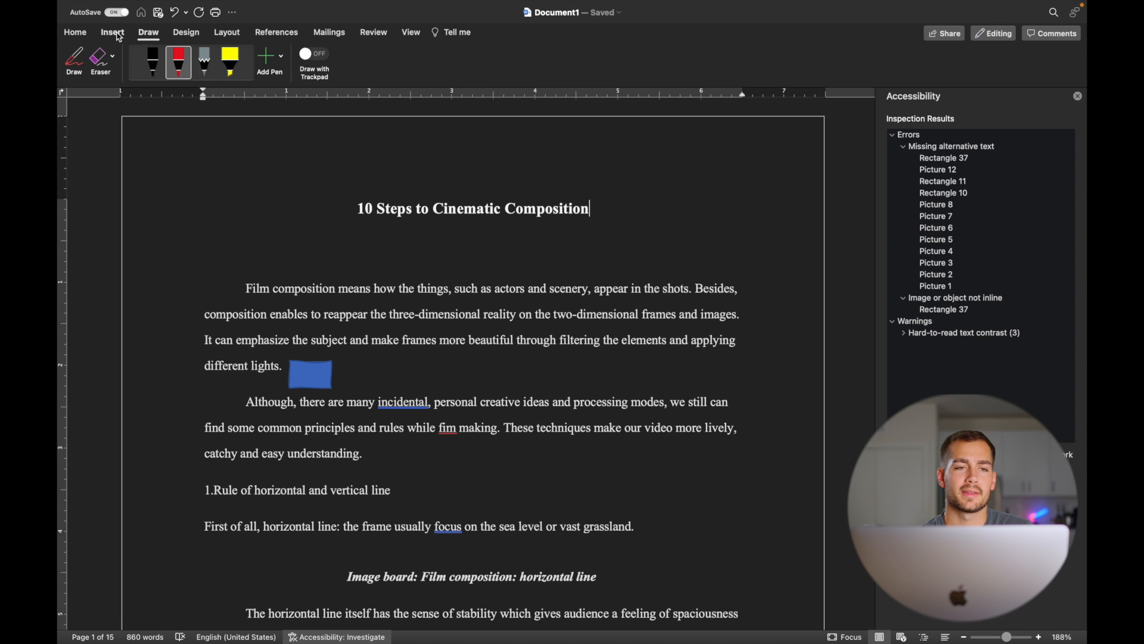
- Delete the blue rectangle beside the end of the first paragraph
{"action": "left_click", "coordinate": [113, 32]}
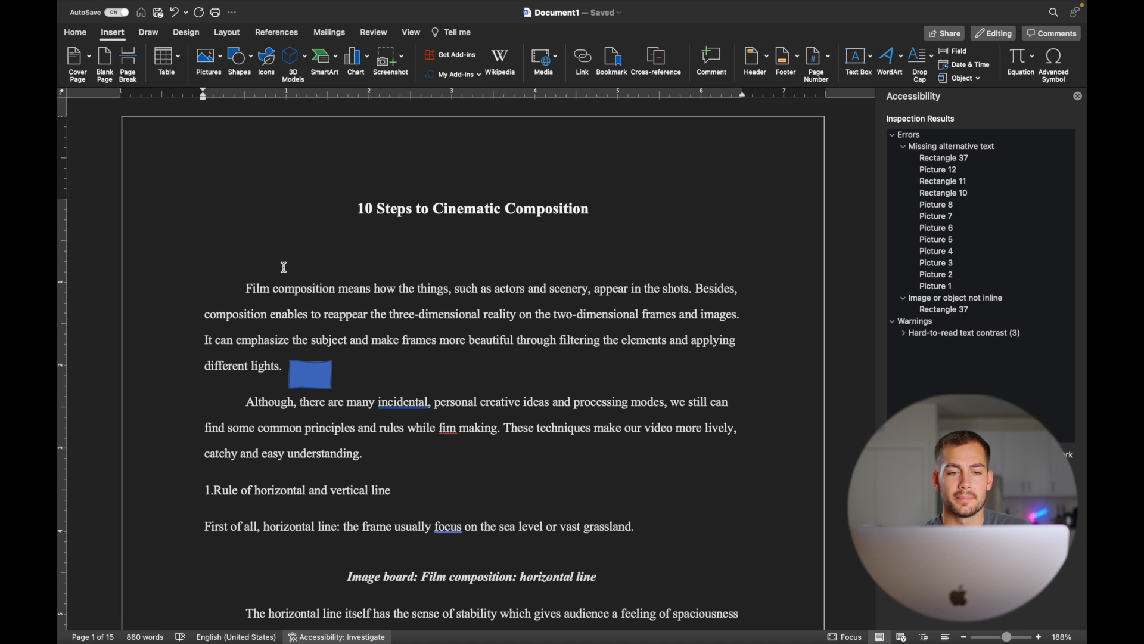
{"action": "left_click", "coordinate": [316, 374]}
{"action": "key", "text": "Delete"}
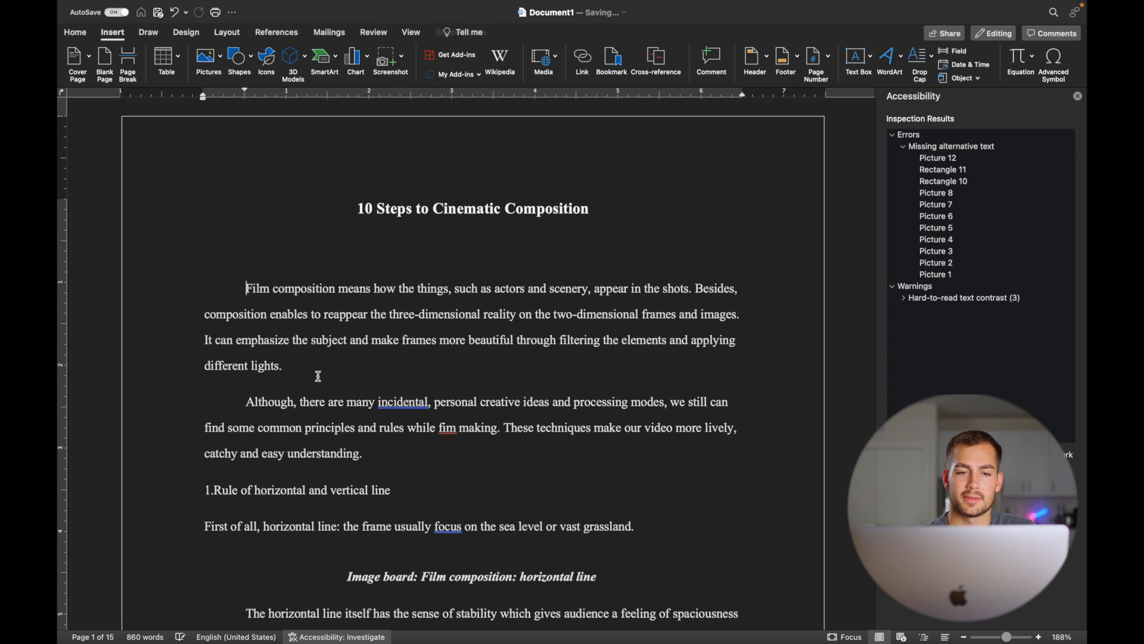
- Draw a rectangle about 0.35" high and 0.76" wide just after "different lights." in the first paragraph
{"action": "left_click", "coordinate": [290, 365]}
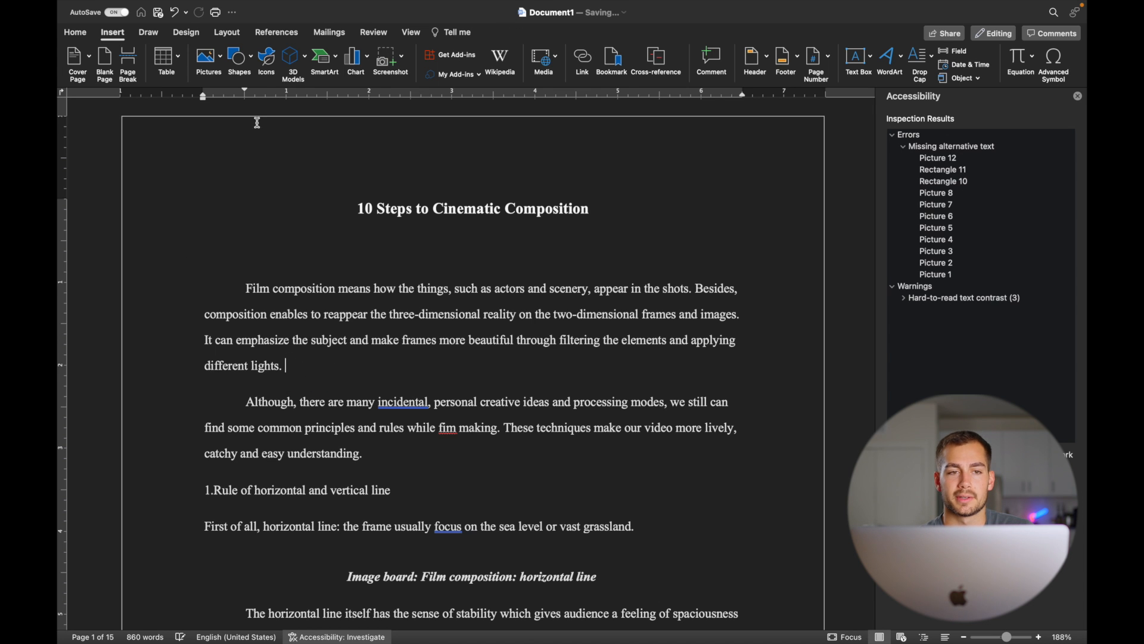
{"action": "left_click", "coordinate": [248, 62]}
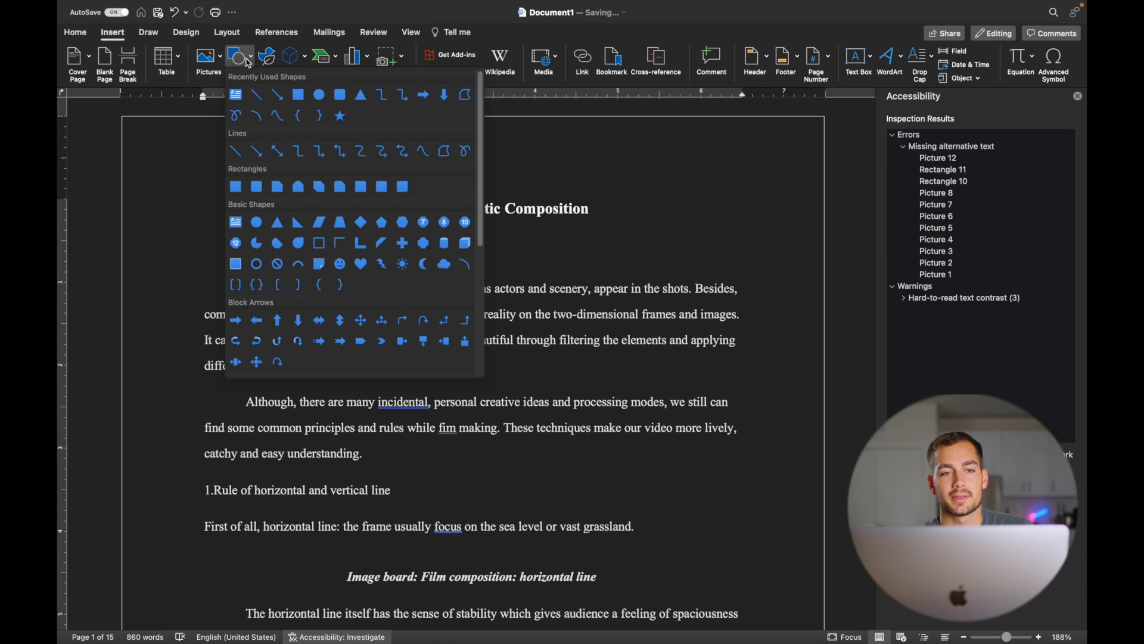
{"action": "left_click", "coordinate": [301, 95]}
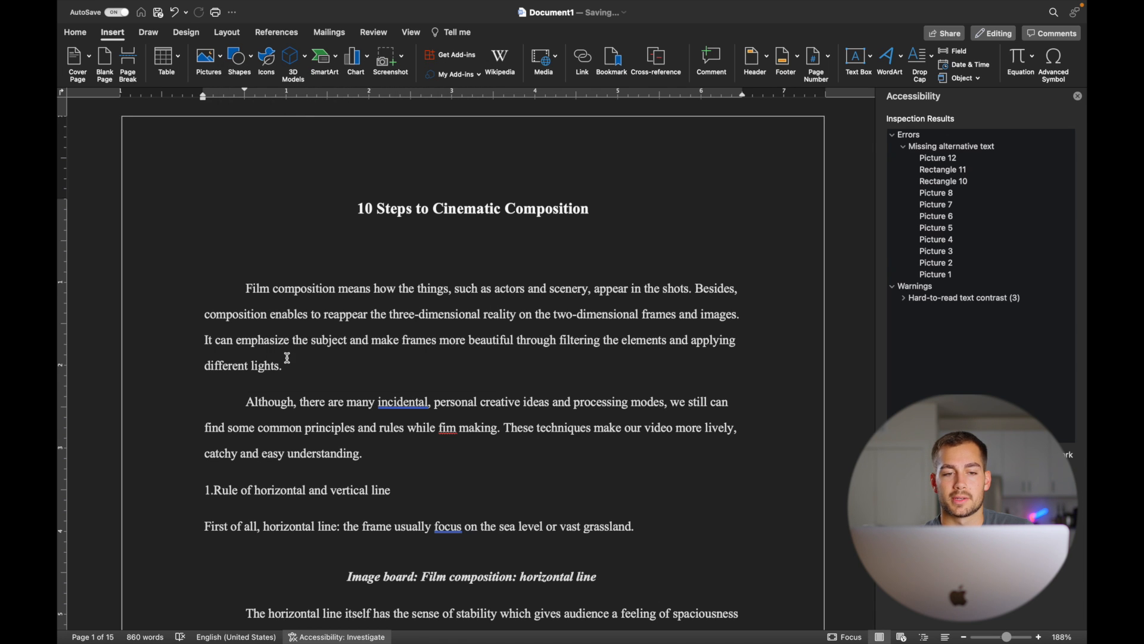
{"action": "left_click_drag", "start_coordinate": [286, 358], "coordinate": [351, 387]}
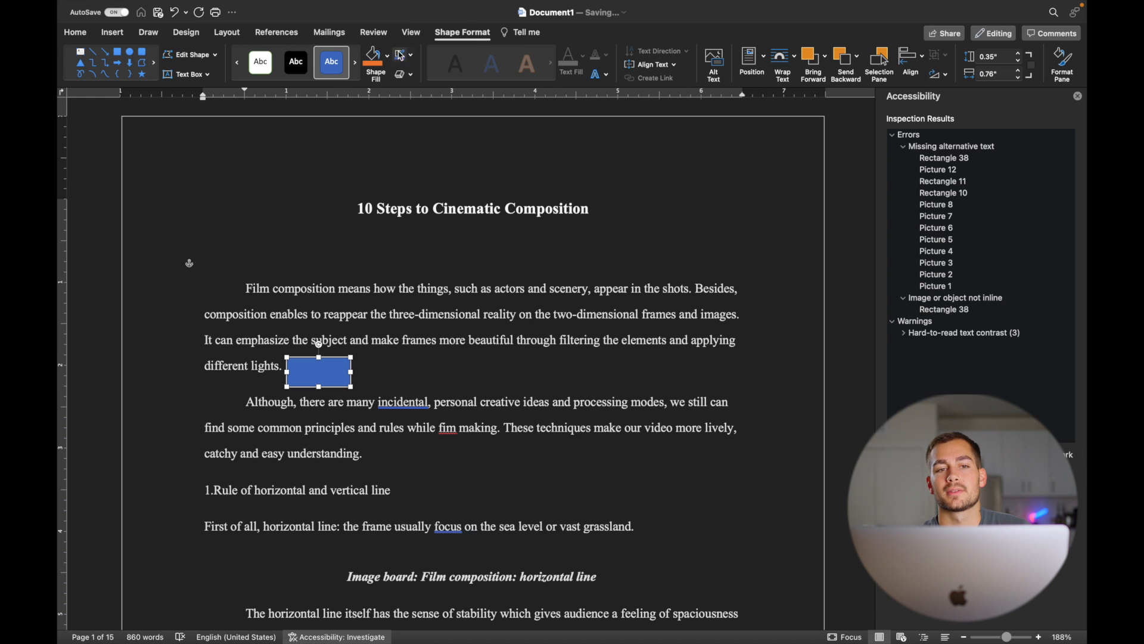
- Try a gently wavy sketched outline style on the blue rectangle after the first paragraph
{"action": "left_click", "coordinate": [413, 56]}
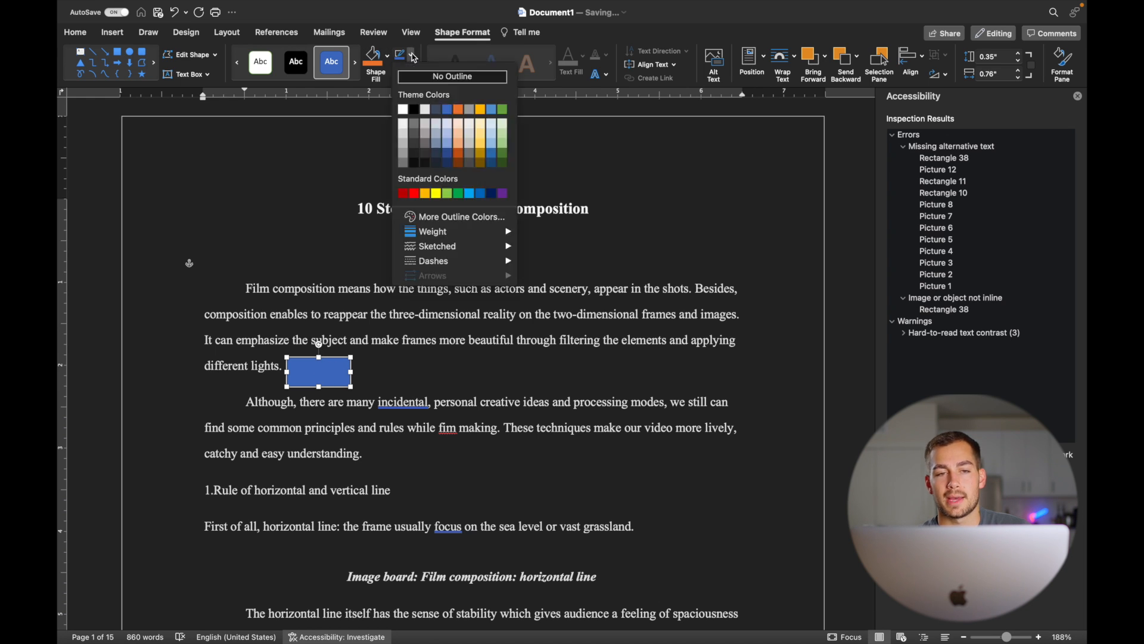
{"action": "mouse_move", "coordinate": [450, 247]}
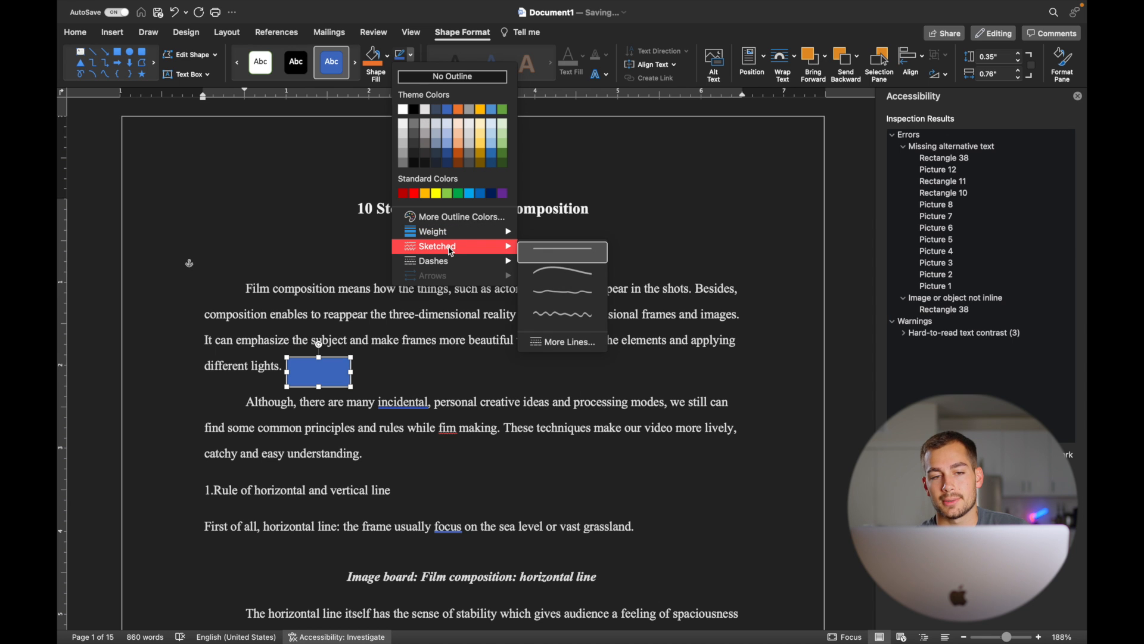
{"action": "left_click", "coordinate": [560, 295]}
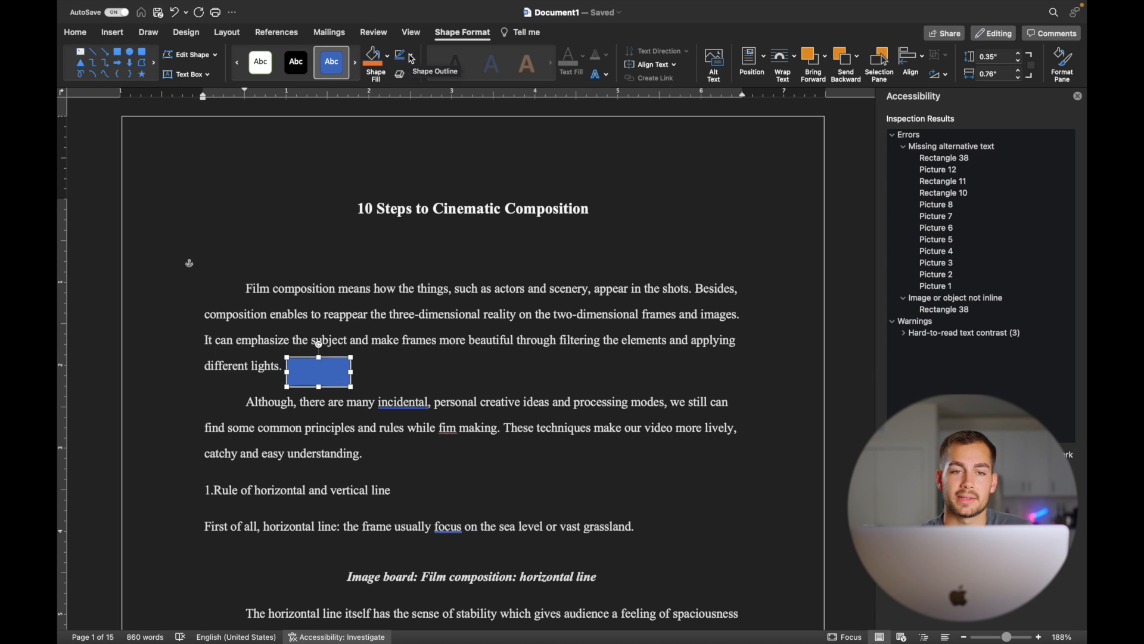
- Examine the custom outline color options for the rectangle, including the color sliders and the Apple and Web Safe Colors palettes, without applying any
{"action": "left_click", "coordinate": [412, 57]}
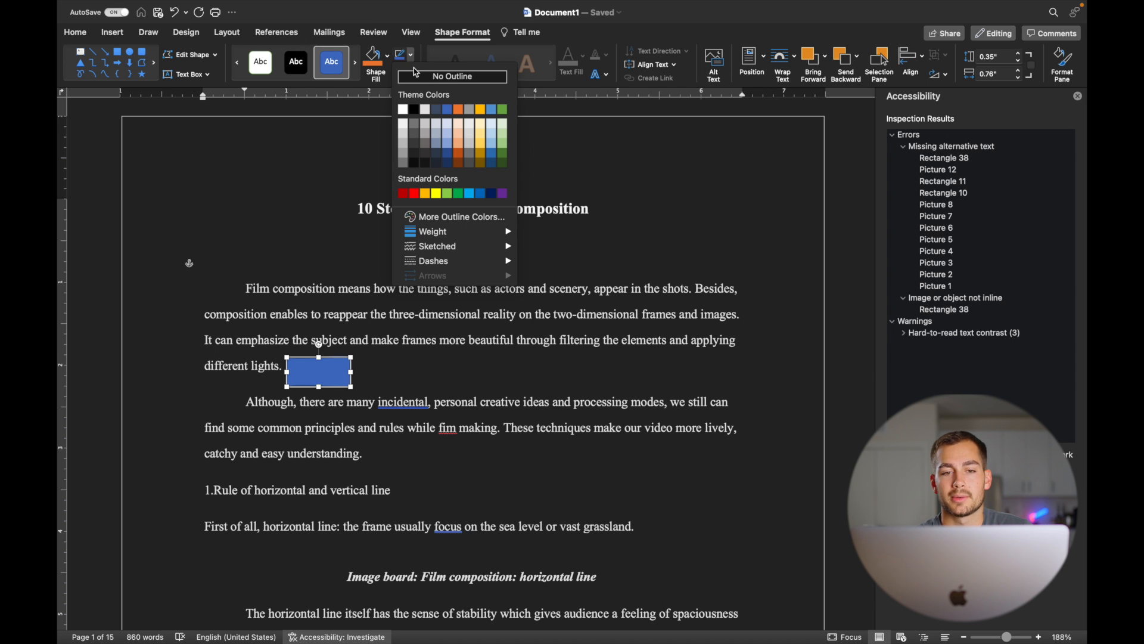
{"action": "left_click", "coordinate": [483, 217]}
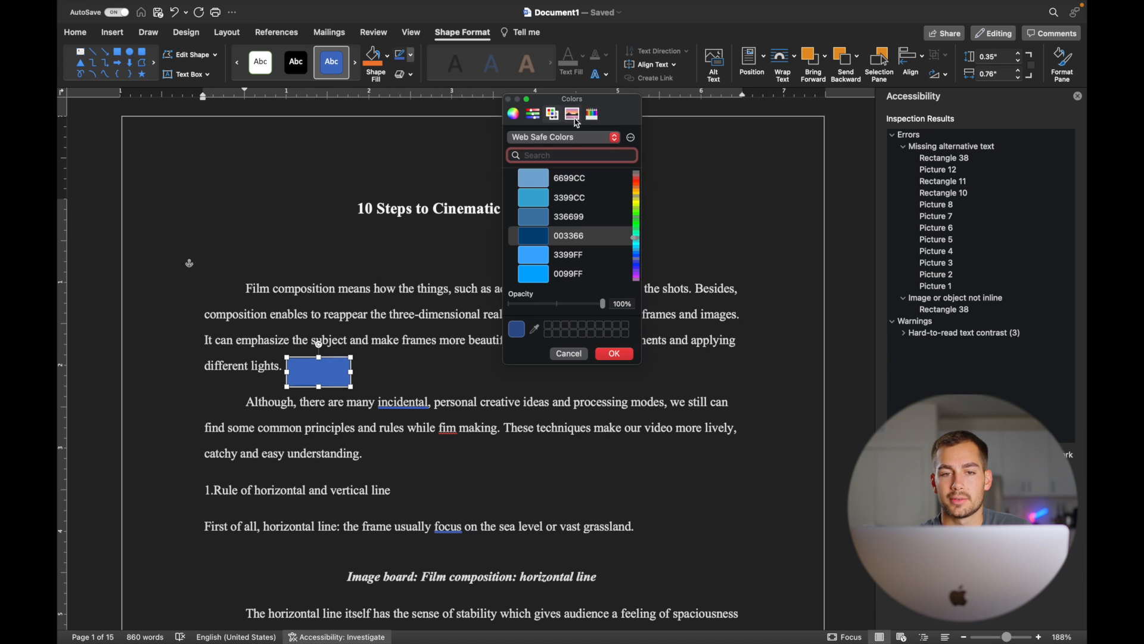
{"action": "left_click", "coordinate": [521, 117]}
{"action": "left_click", "coordinate": [534, 115]}
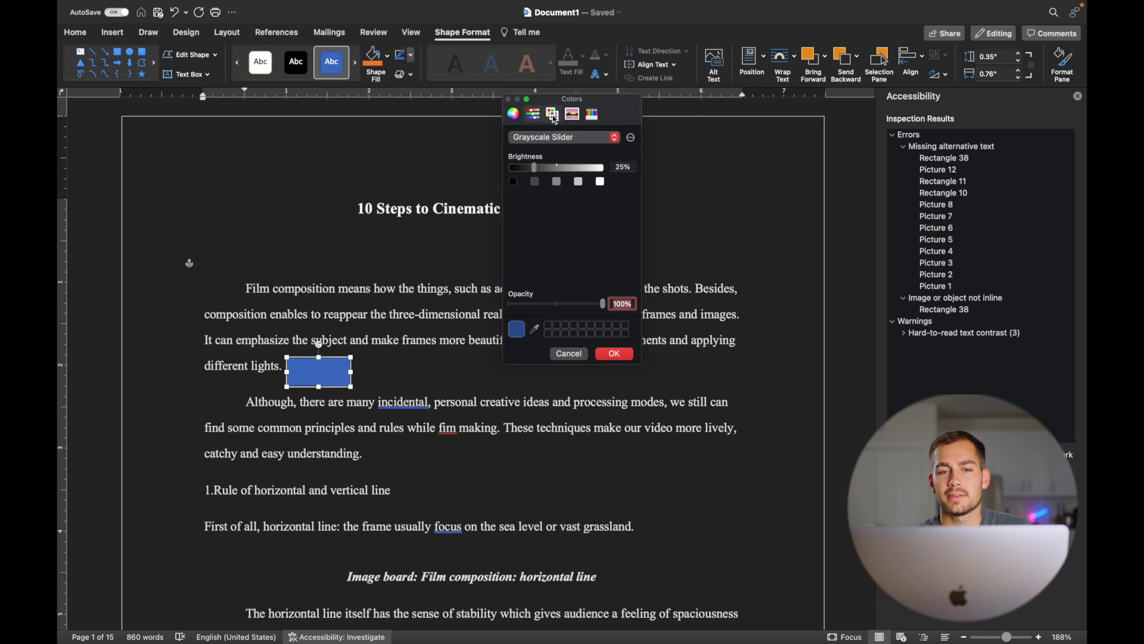
{"action": "left_click", "coordinate": [553, 115]}
{"action": "left_click", "coordinate": [558, 142]}
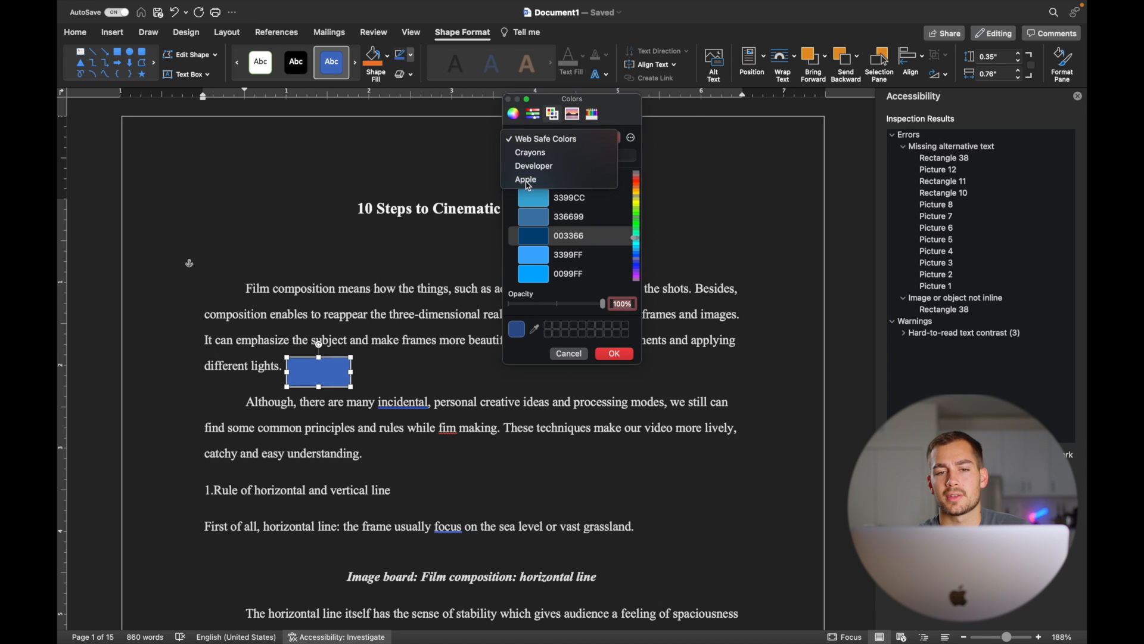
{"action": "left_click", "coordinate": [554, 180]}
{"action": "scroll", "coordinate": [565, 214], "scroll_direction": "up", "scroll_amount": 3}
{"action": "scroll", "coordinate": [560, 214], "scroll_direction": "down", "scroll_amount": 3}
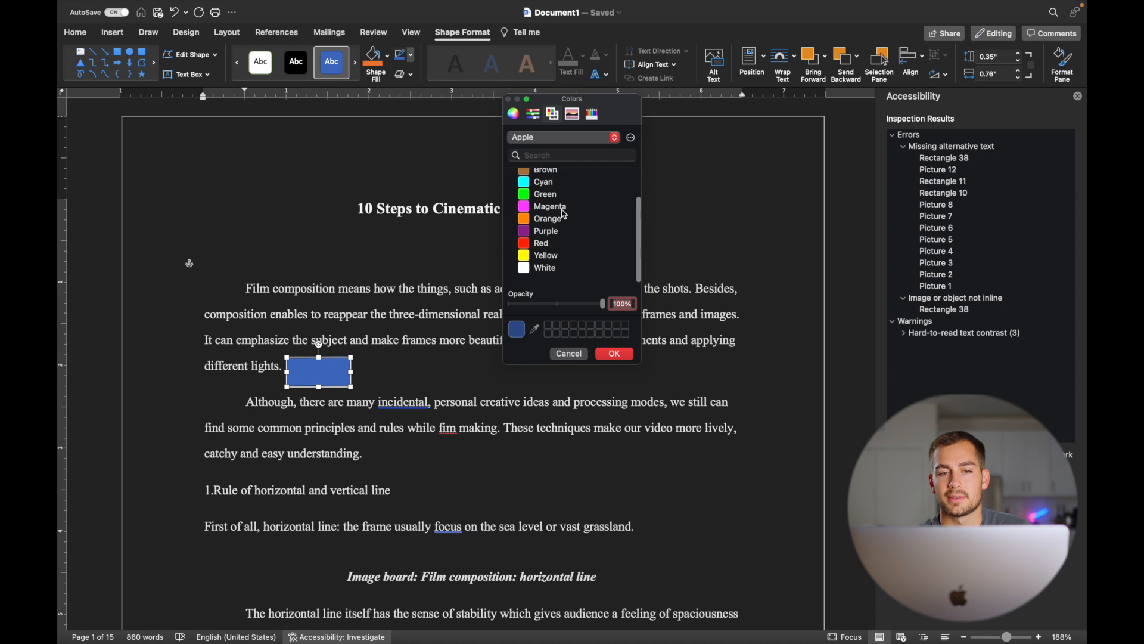
{"action": "scroll", "coordinate": [554, 209], "scroll_direction": "up", "scroll_amount": 3}
{"action": "left_click", "coordinate": [534, 141]}
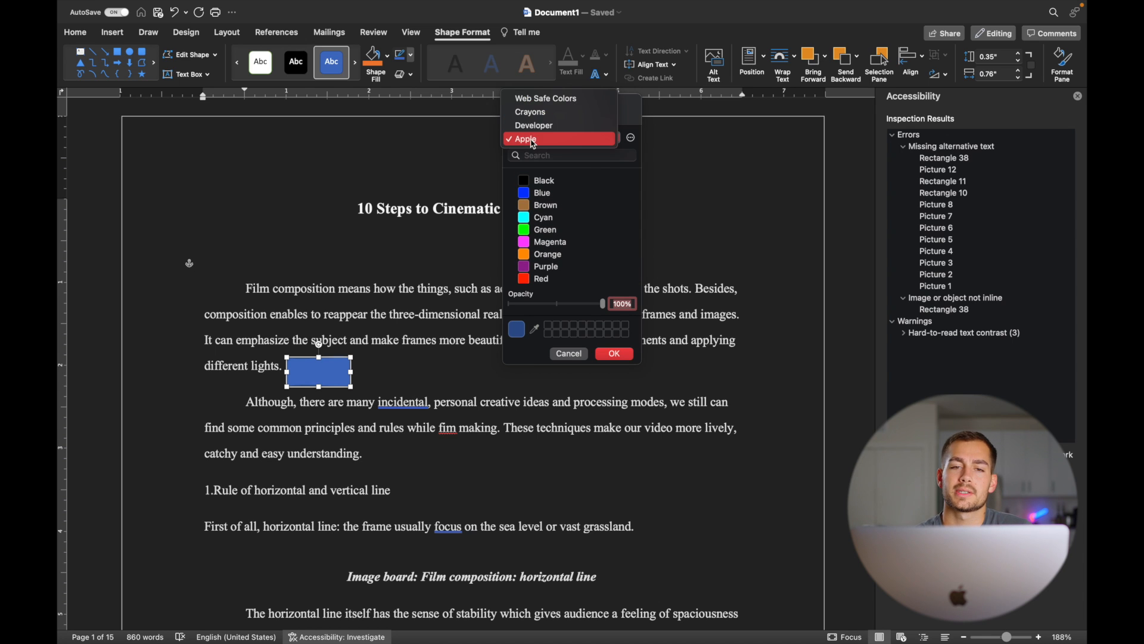
{"action": "left_click", "coordinate": [542, 105]}
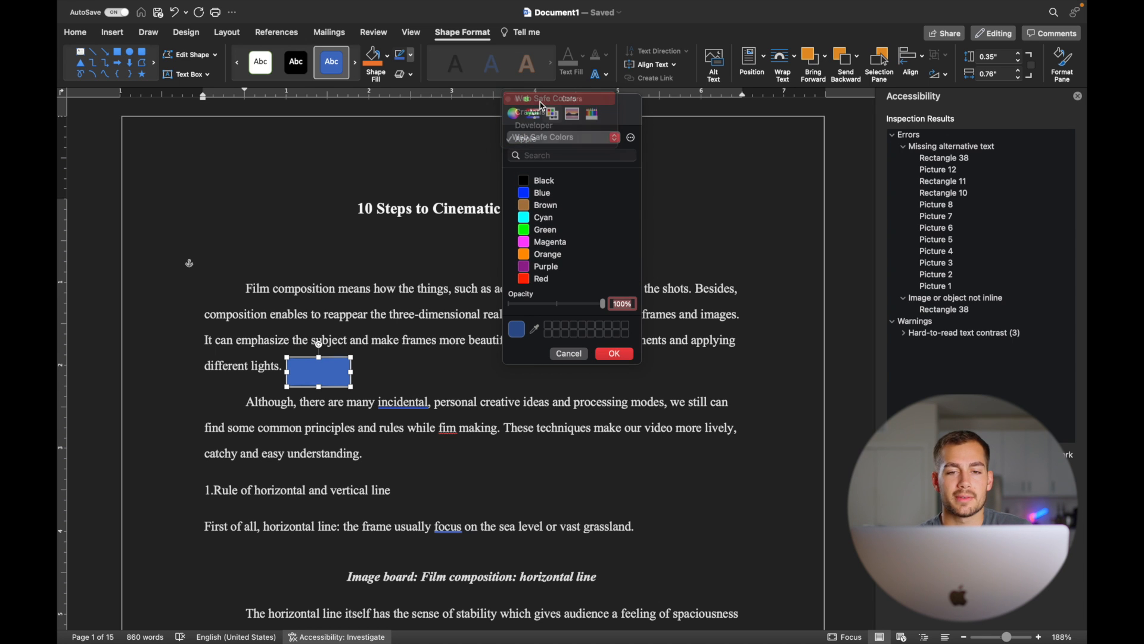
{"action": "left_click", "coordinate": [545, 155]}
{"action": "scroll", "coordinate": [572, 222], "scroll_direction": "down", "scroll_amount": 5}
{"action": "scroll", "coordinate": [573, 221], "scroll_direction": "up", "scroll_amount": 5}
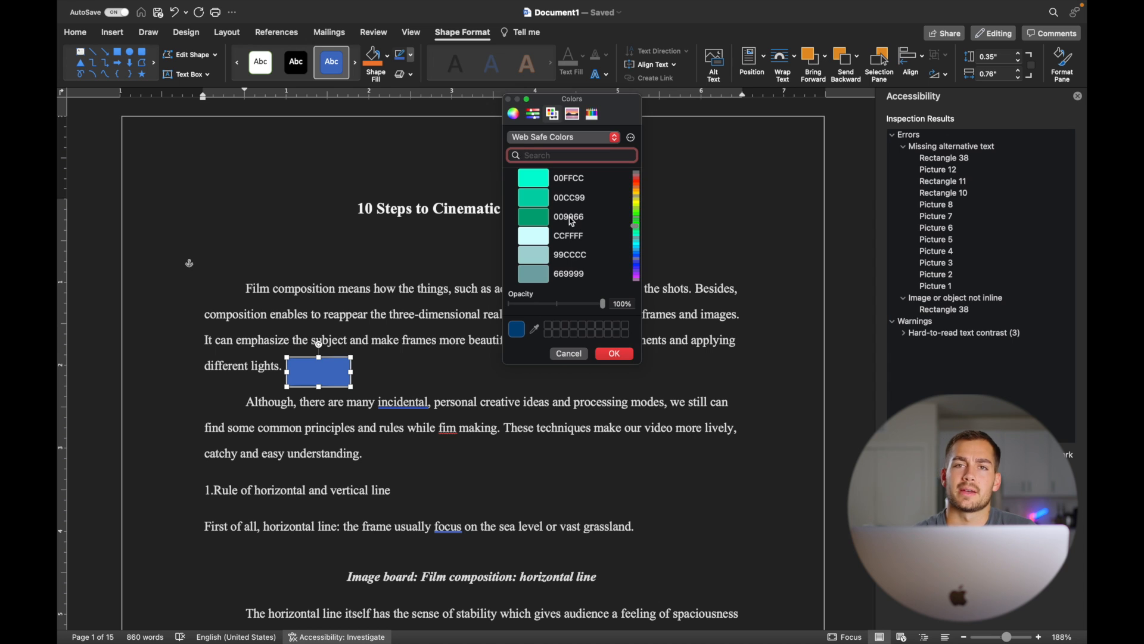
{"action": "left_click", "coordinate": [568, 353]}
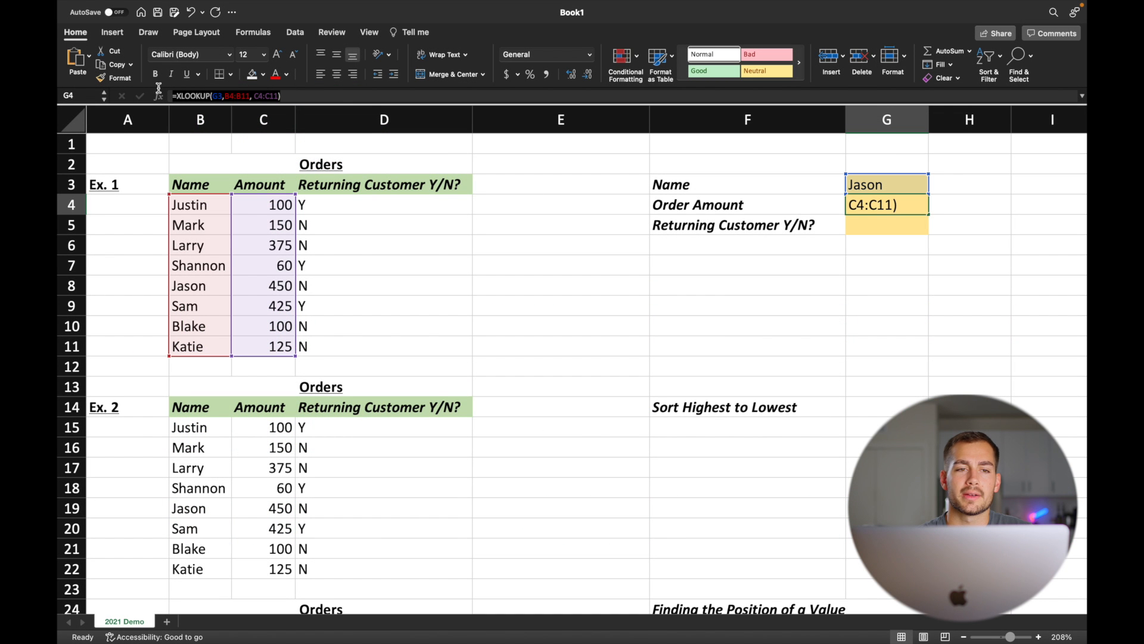
{"action": "left_click", "coordinate": [170, 96]}
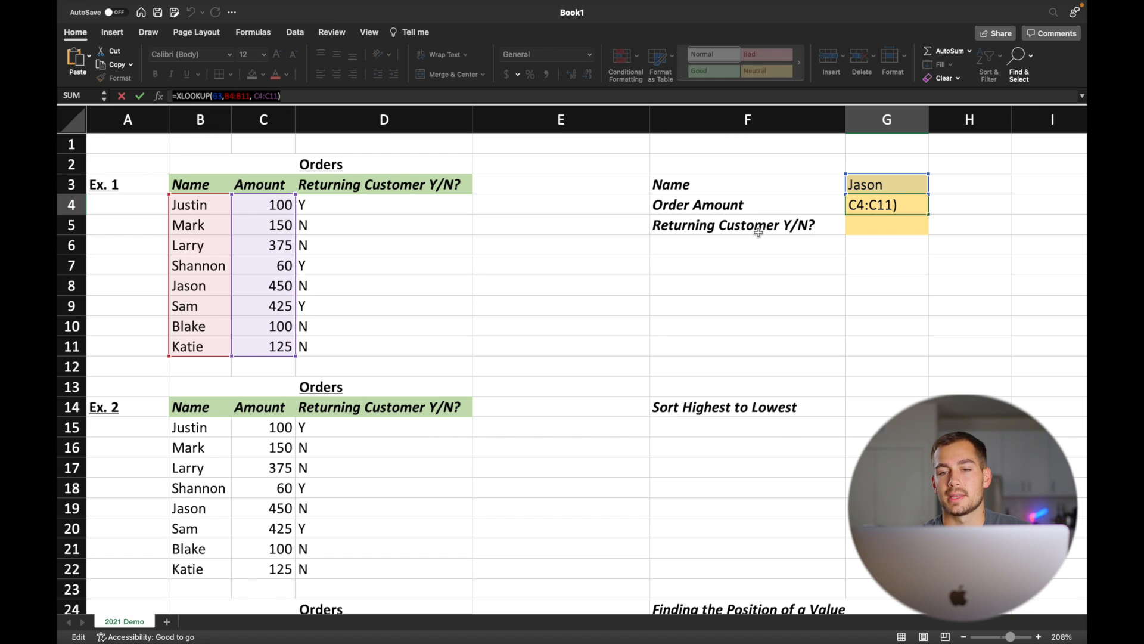
{"action": "left_click", "coordinate": [883, 186]}
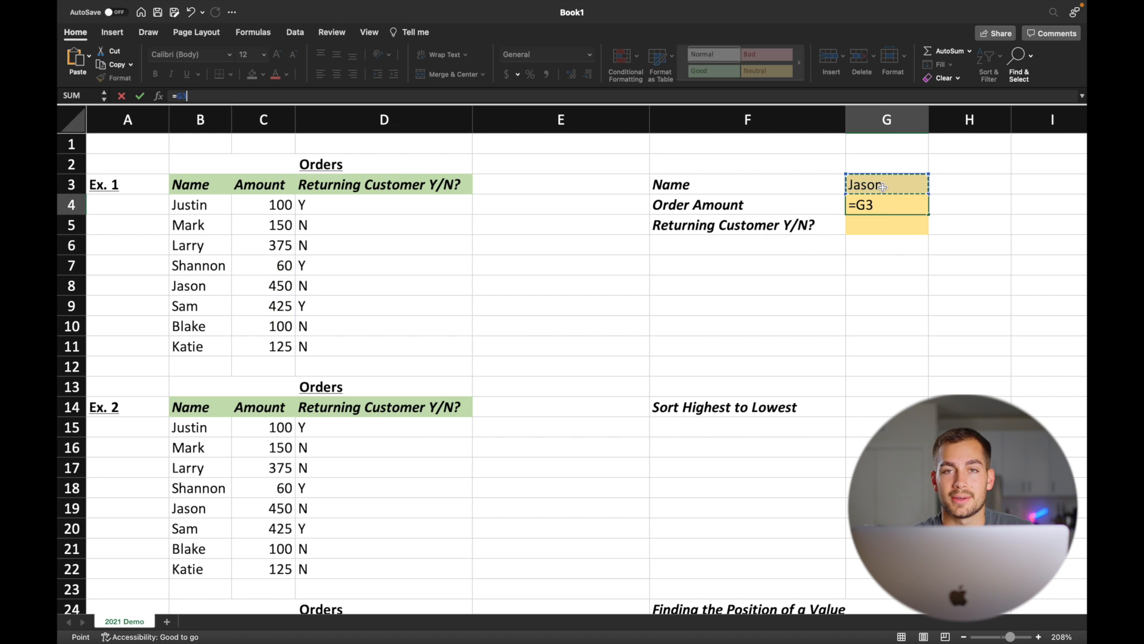
{"action": "left_click", "coordinate": [882, 204]}
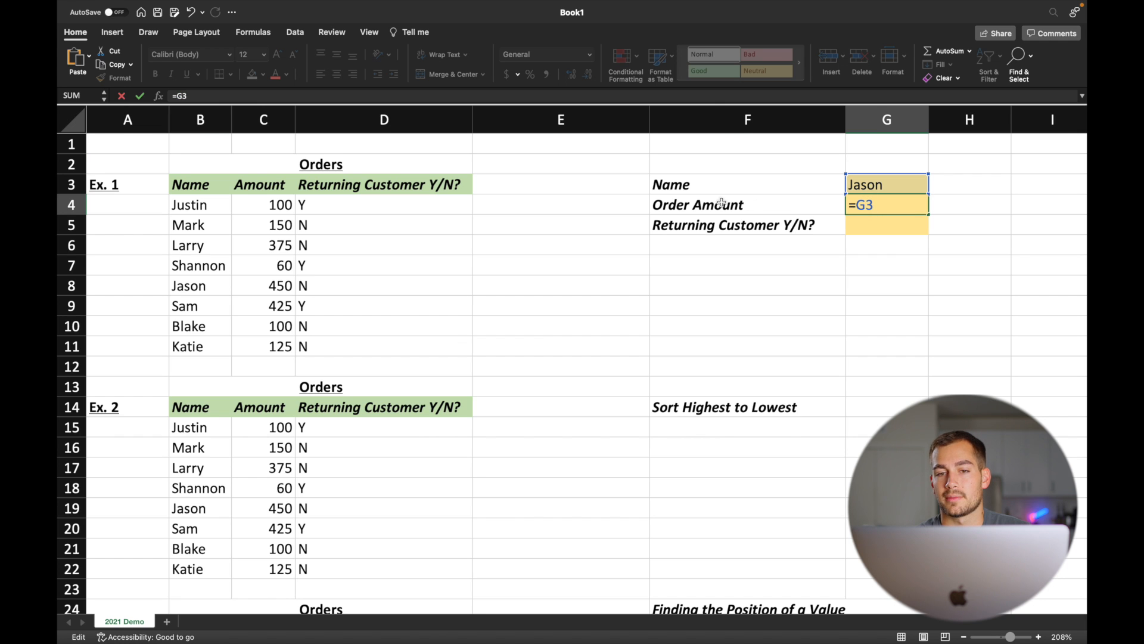
{"action": "left_click", "coordinate": [874, 227]}
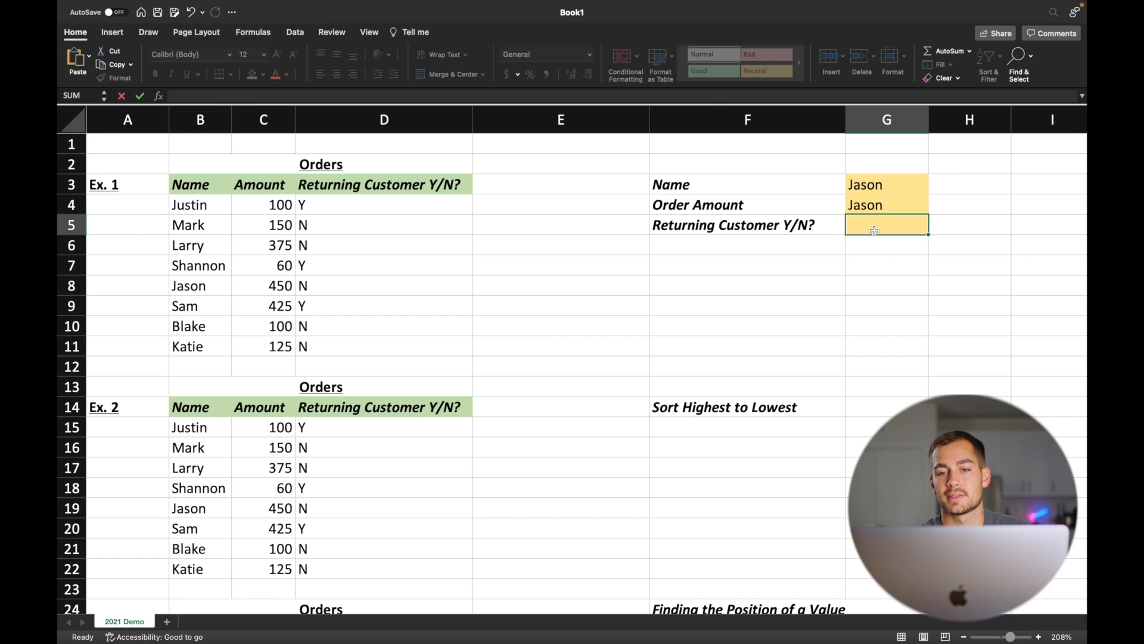
{"action": "left_click", "coordinate": [954, 245]}
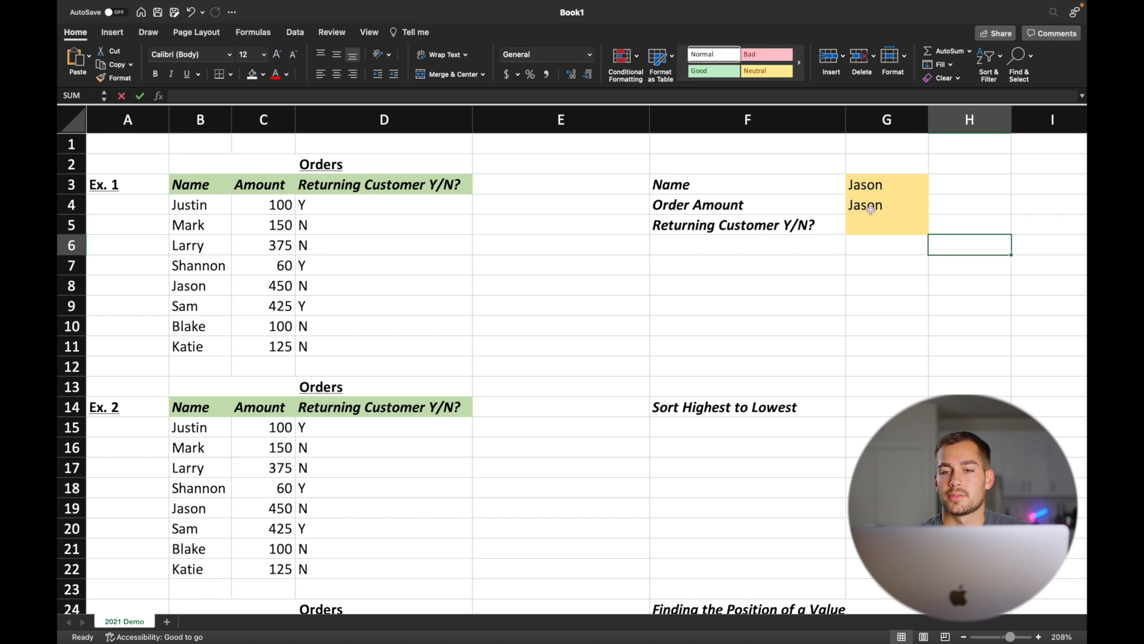
- Enter an XLOOKUP formula in the Order Amount cell G4 that looks up G3 in B4:B11 and returns from C4:C11
{"action": "left_click", "coordinate": [878, 206]}
{"action": "type", "text": "="}
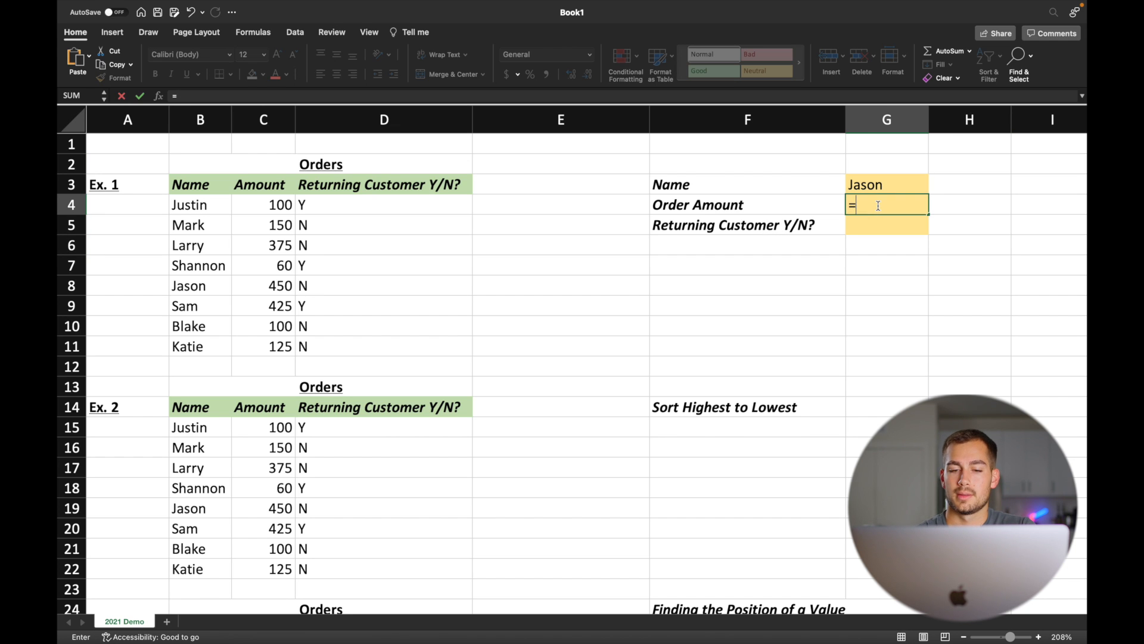
{"action": "type", "text": "x"}
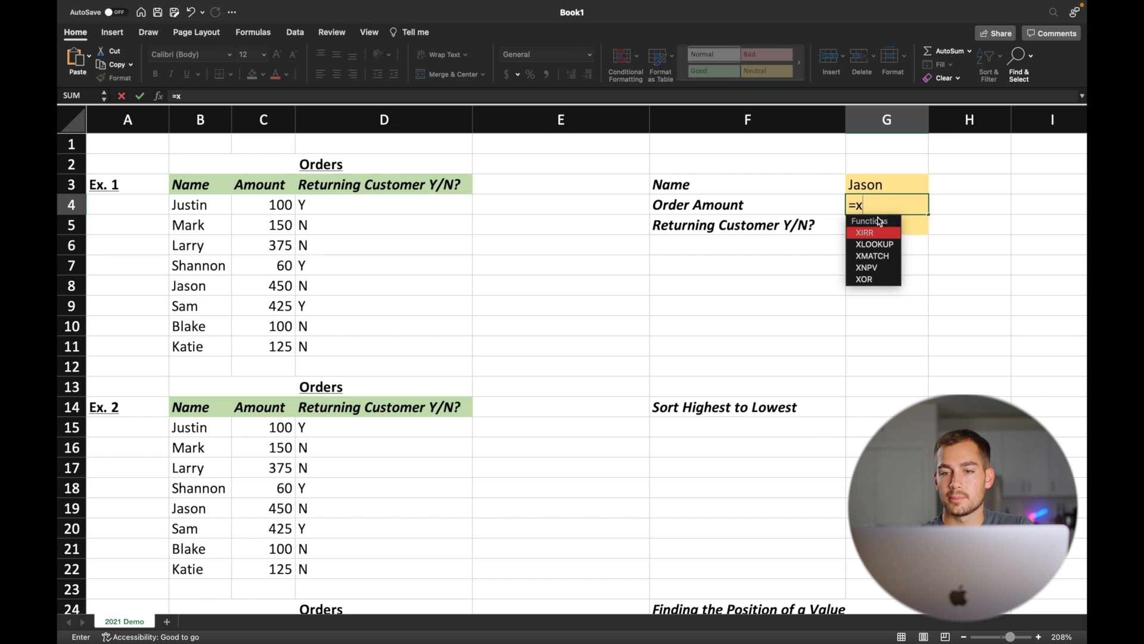
{"action": "double_click", "coordinate": [875, 246]}
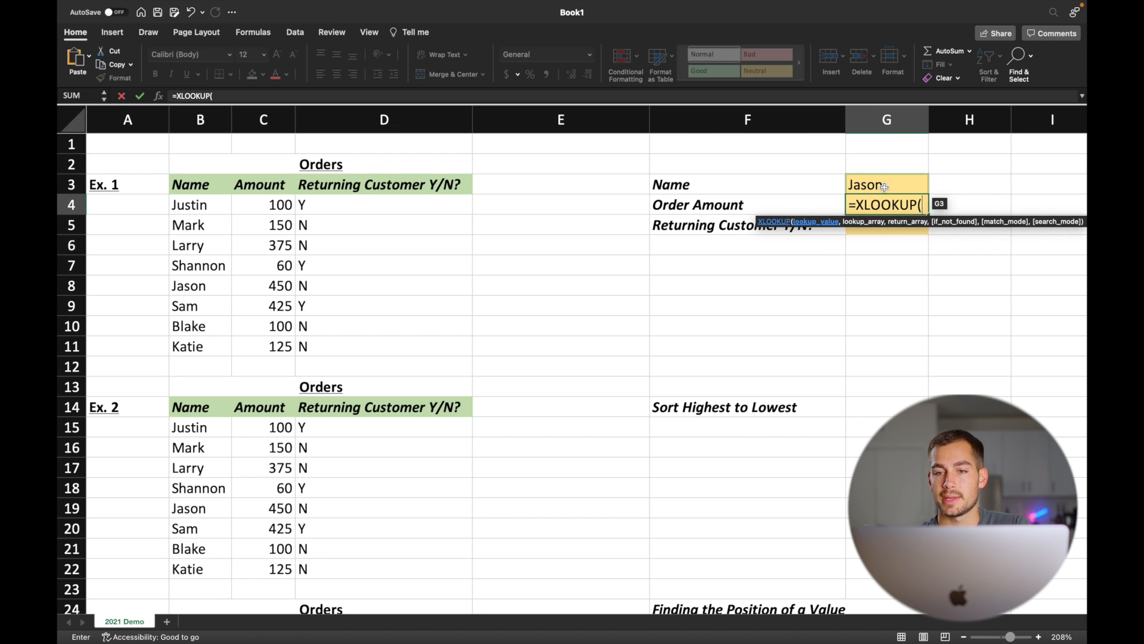
{"action": "type", "text": "g3"}
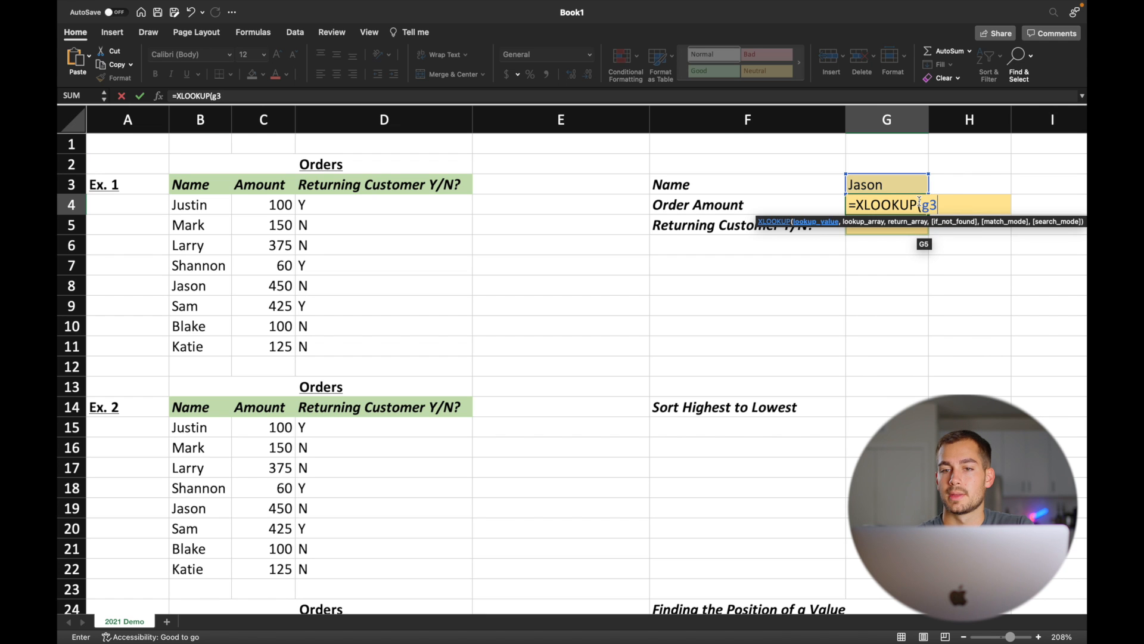
{"action": "type", "text": ","}
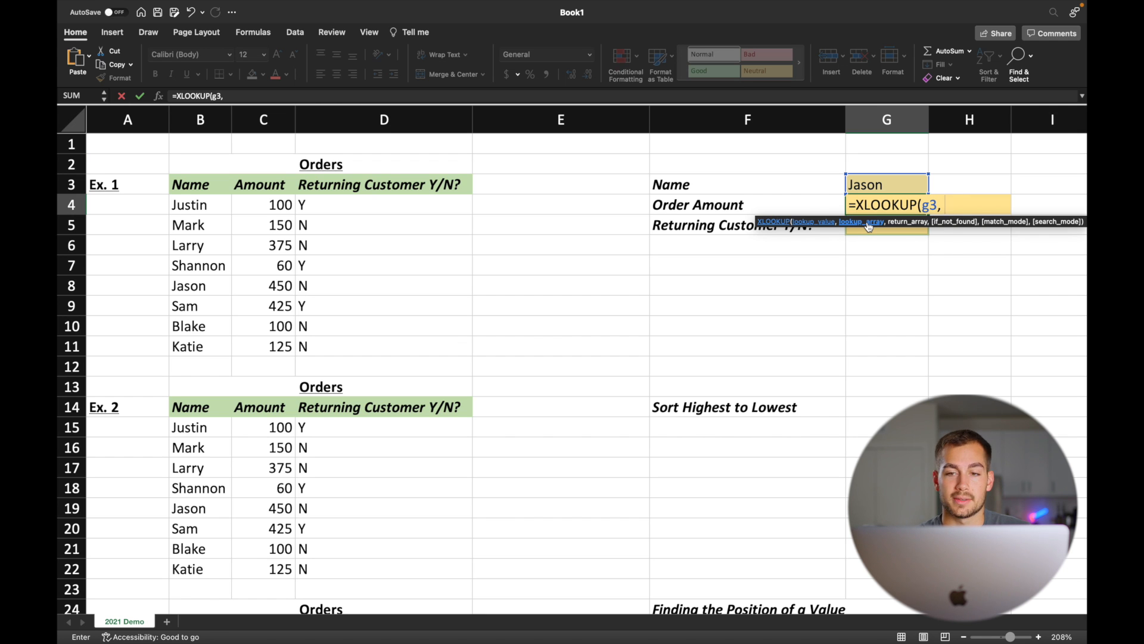
{"action": "left_click", "coordinate": [204, 206]}
{"action": "left_click_drag", "start_coordinate": [205, 207], "coordinate": [197, 352]}
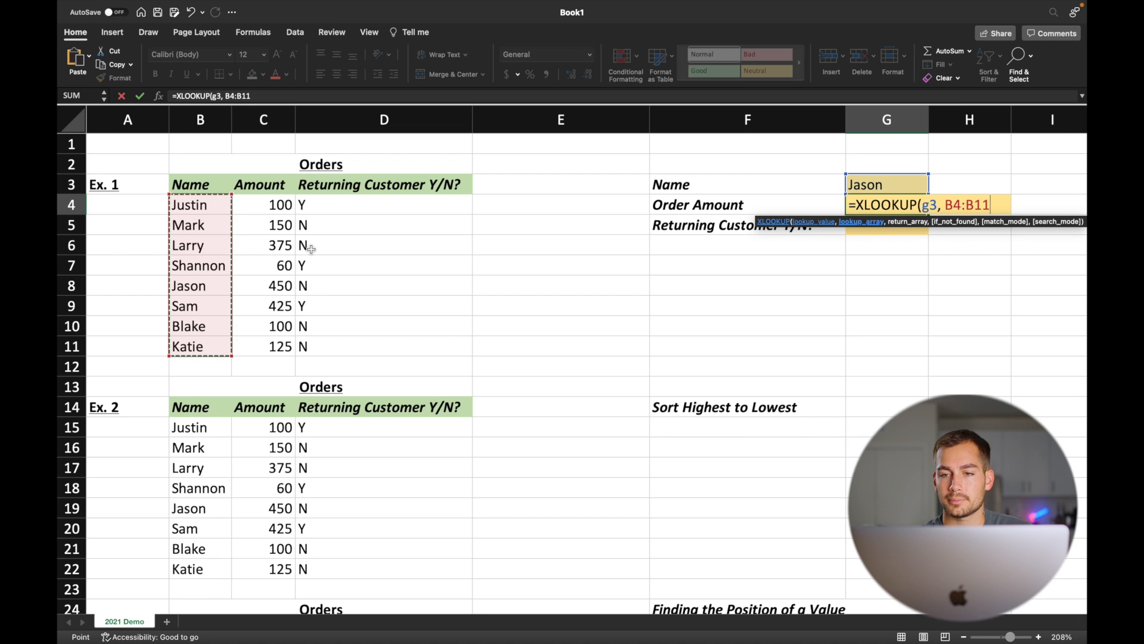
{"action": "type", "text": ","}
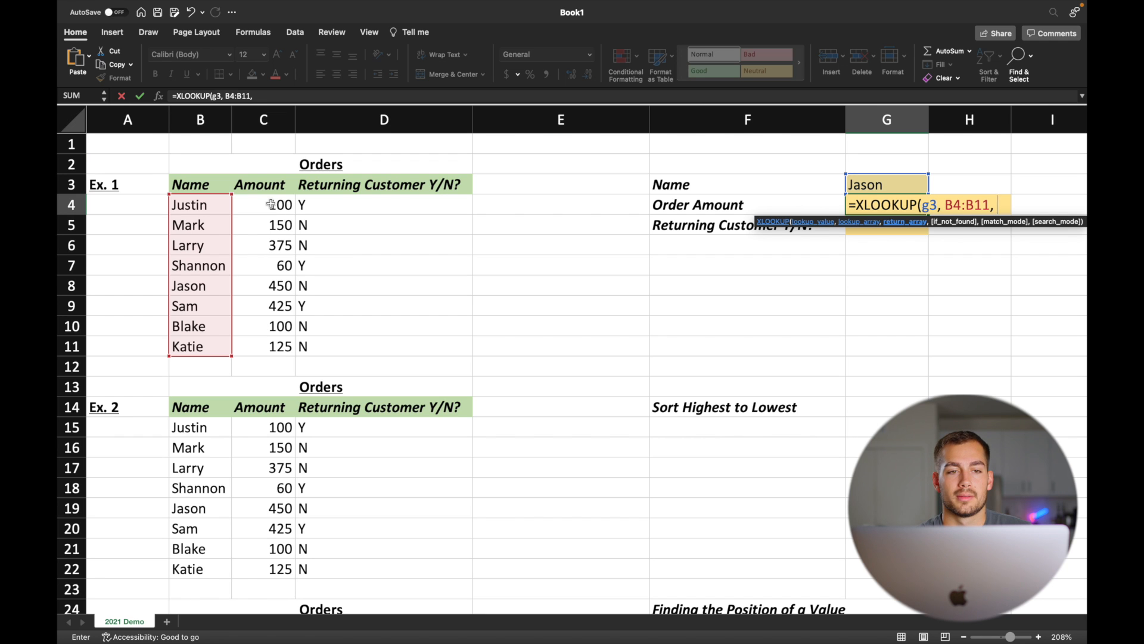
{"action": "left_click_drag", "start_coordinate": [271, 204], "coordinate": [267, 346]}
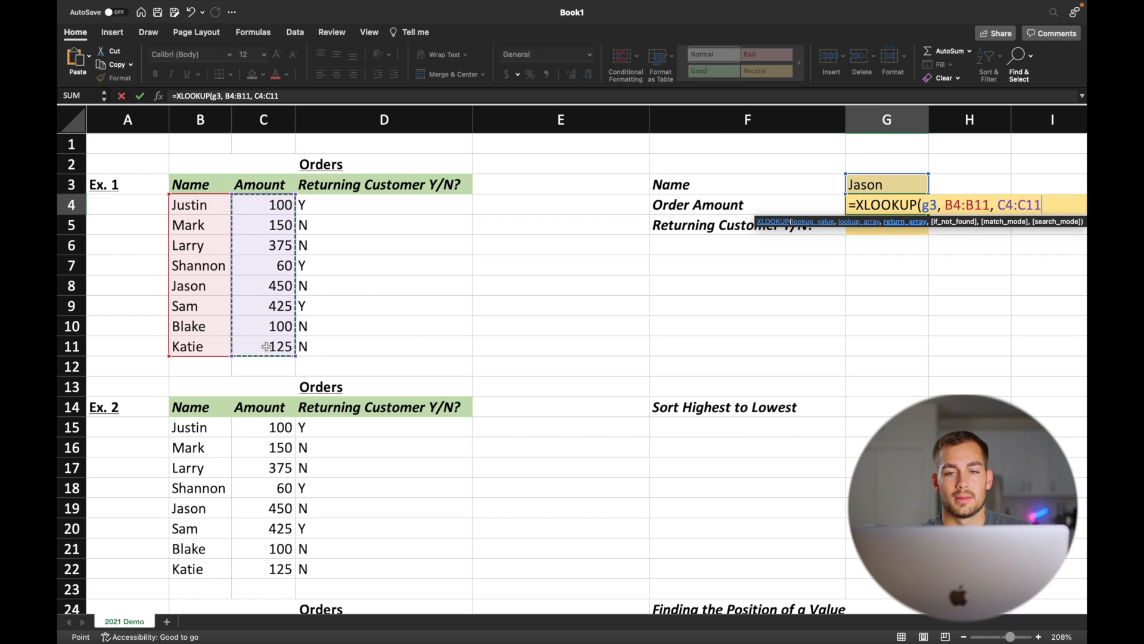
{"action": "key", "text": "Return"}
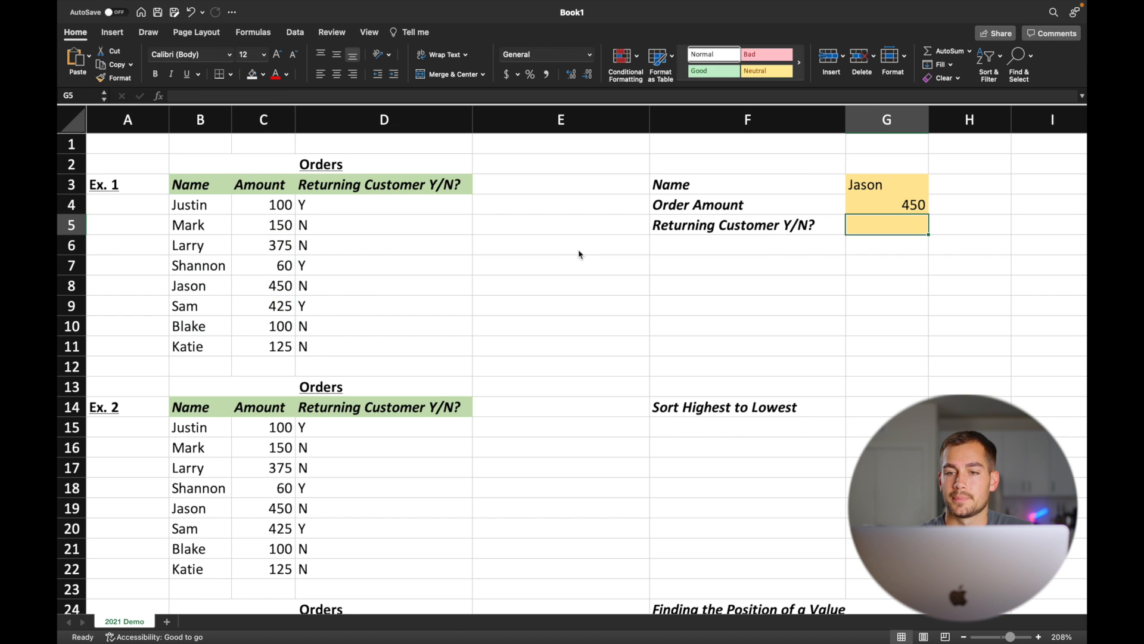
- Compare the G4 lookup with the matching name and amount in row 8, and inspect the first Returning Customer entries in column D
{"action": "left_click", "coordinate": [903, 209]}
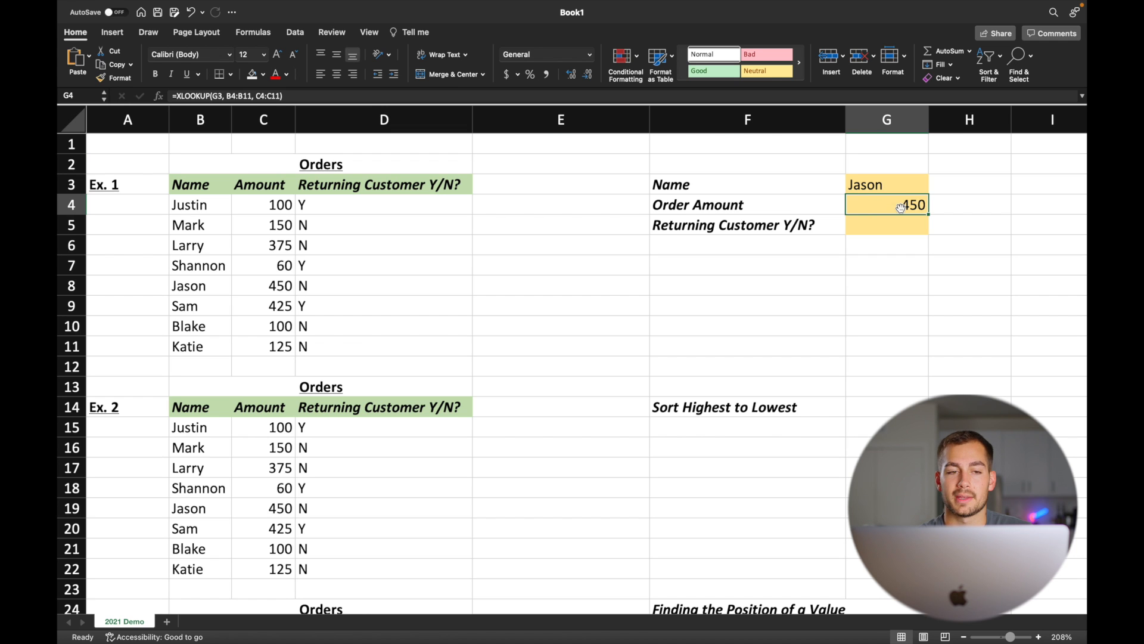
{"action": "left_click", "coordinate": [192, 286]}
{"action": "left_click", "coordinate": [264, 287]}
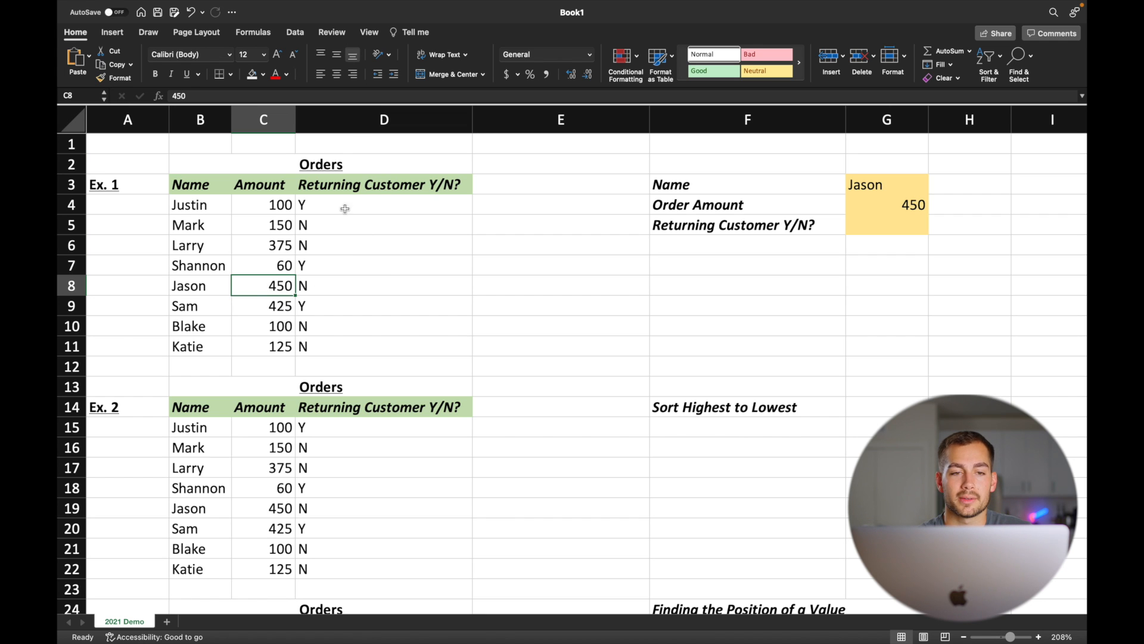
{"action": "left_click", "coordinate": [317, 209]}
{"action": "left_click", "coordinate": [313, 229]}
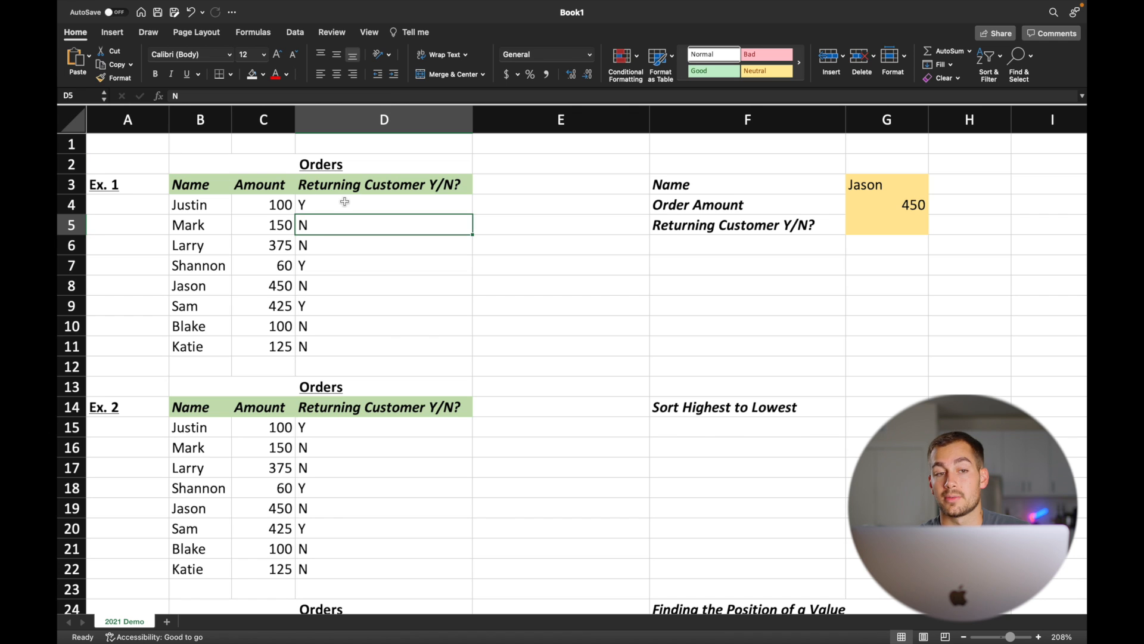
{"action": "left_click", "coordinate": [344, 203]}
- Enter an XLOOKUP formula in the Returning Customer cell G5 that looks up G3 in B4:B11 and returns from D4:D11
{"action": "left_click", "coordinate": [876, 229]}
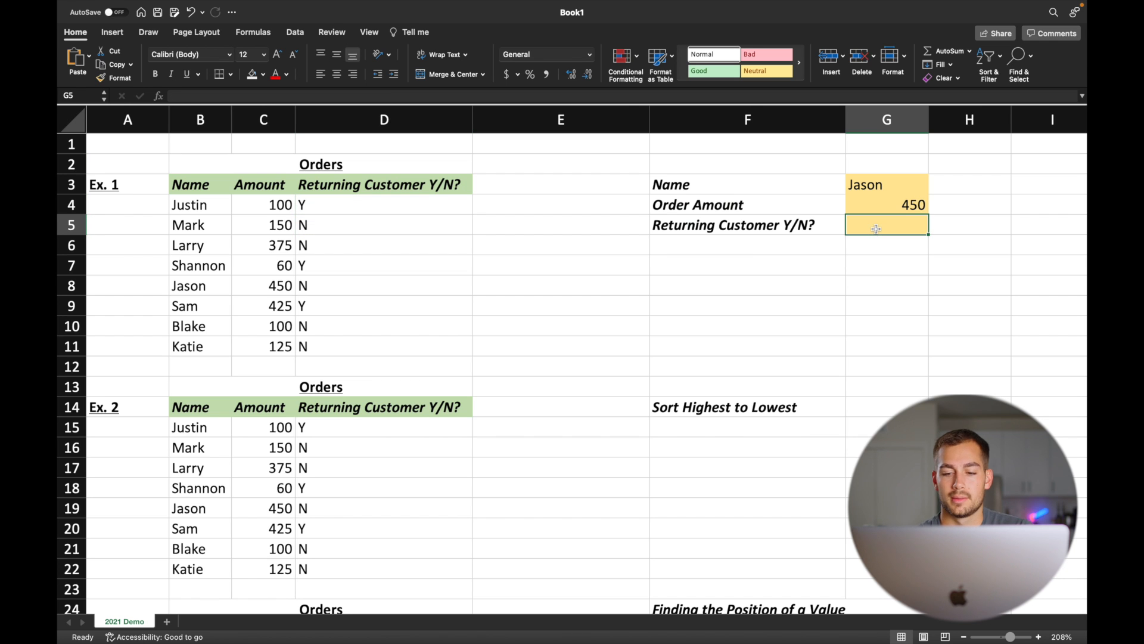
{"action": "type", "text": "=xloo"}
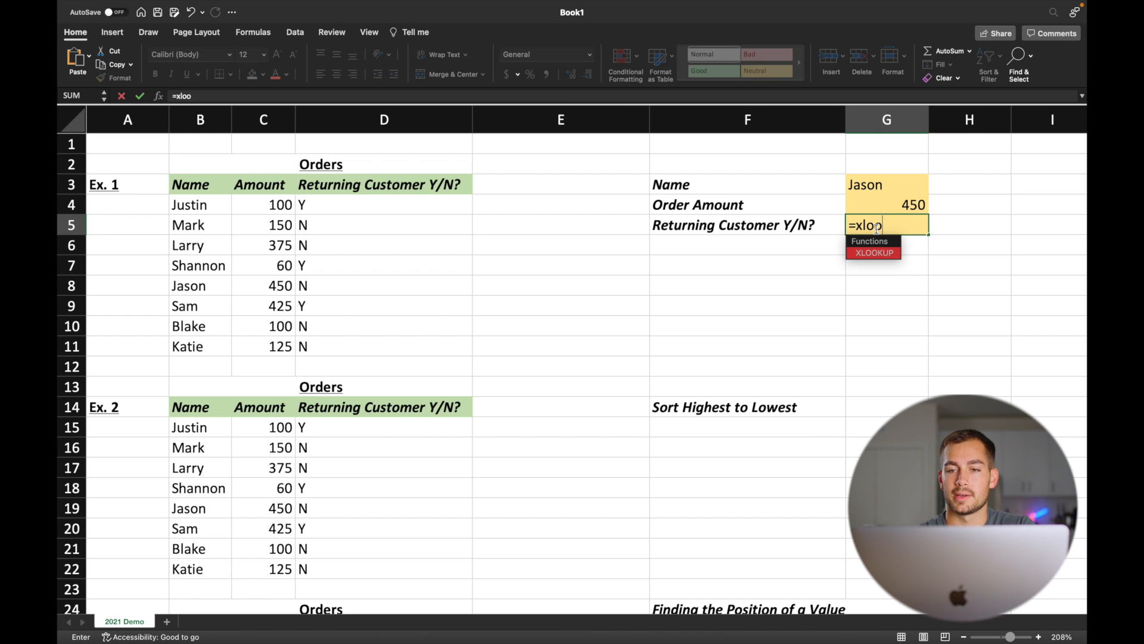
{"action": "double_click", "coordinate": [871, 253]}
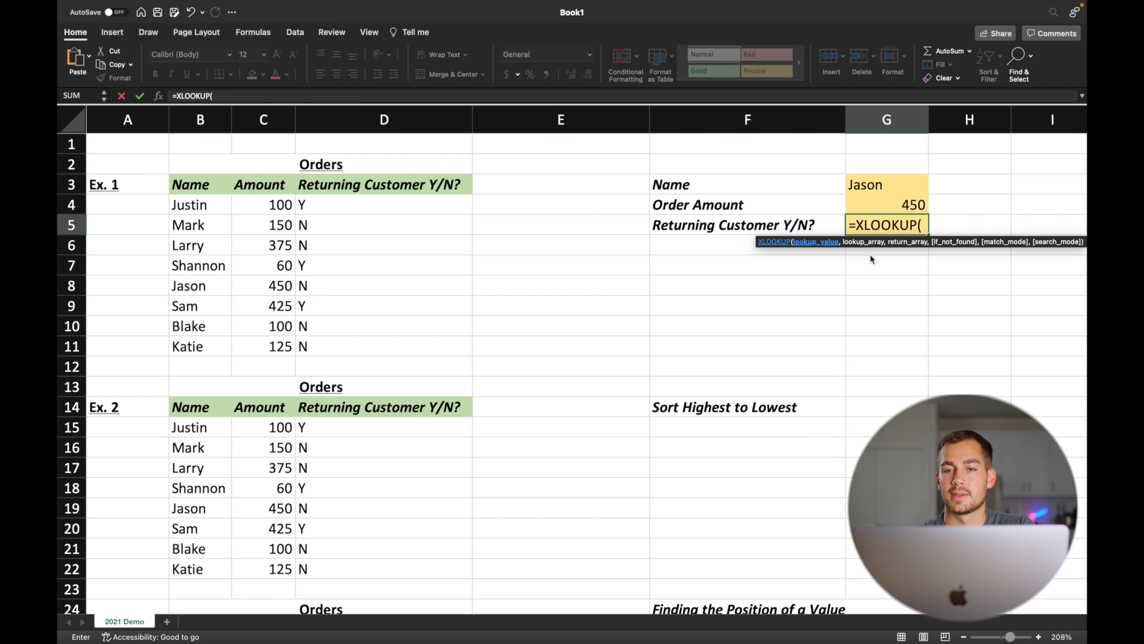
{"action": "type", "text": "g3"}
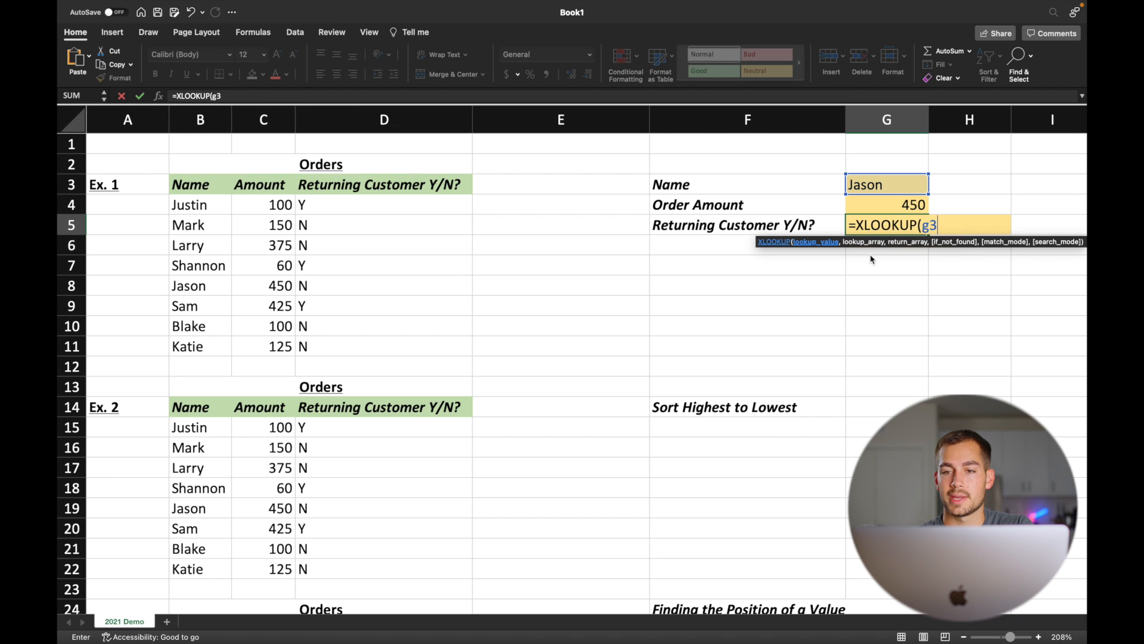
{"action": "type", "text": ","}
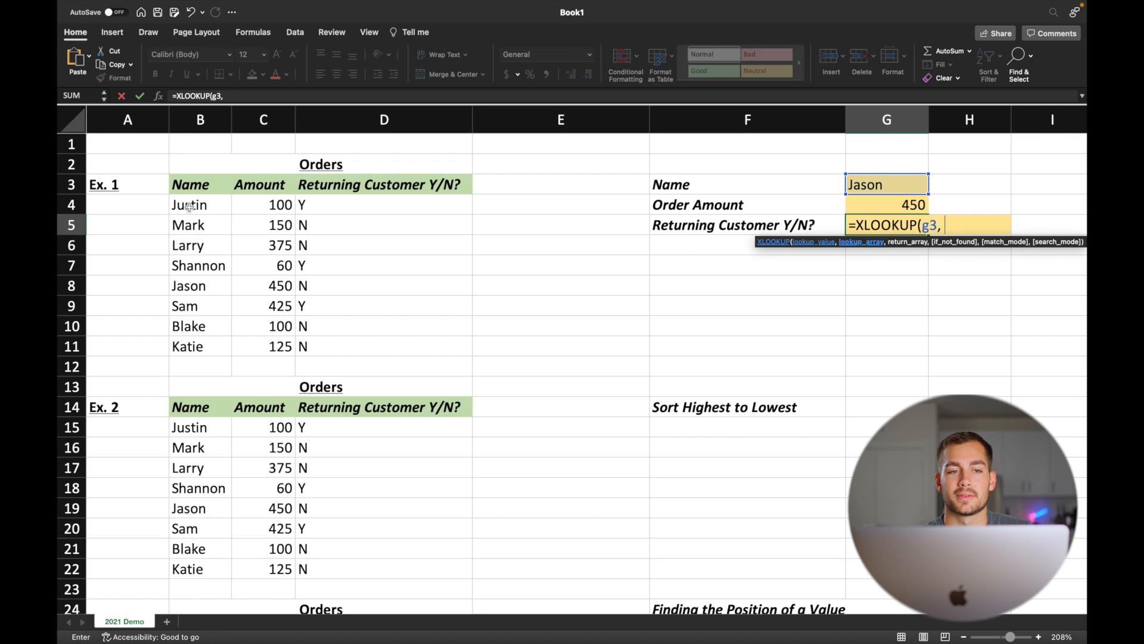
{"action": "left_click_drag", "start_coordinate": [189, 206], "coordinate": [205, 347]}
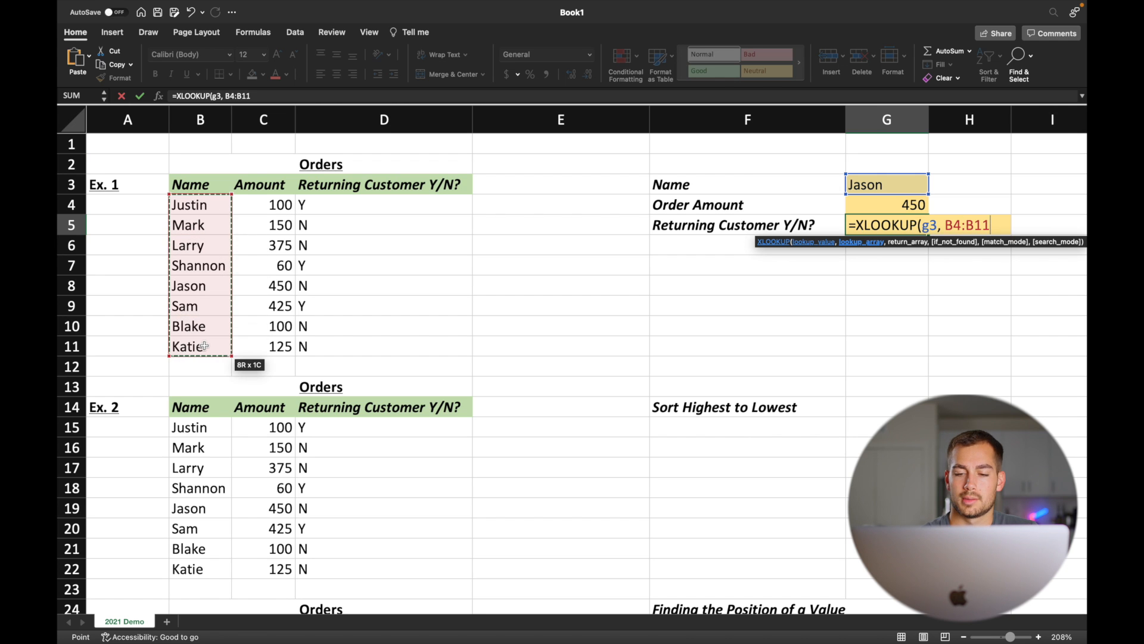
{"action": "type", "text": ","}
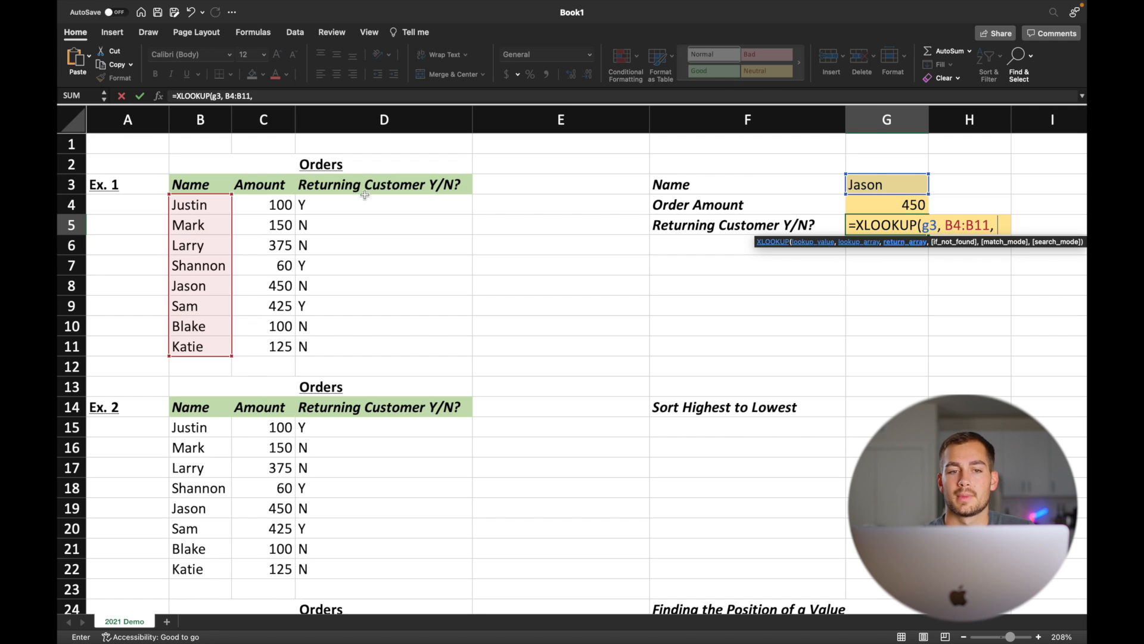
{"action": "left_click", "coordinate": [334, 205]}
{"action": "left_click_drag", "start_coordinate": [335, 206], "coordinate": [340, 354]}
{"action": "key", "text": "Return"}
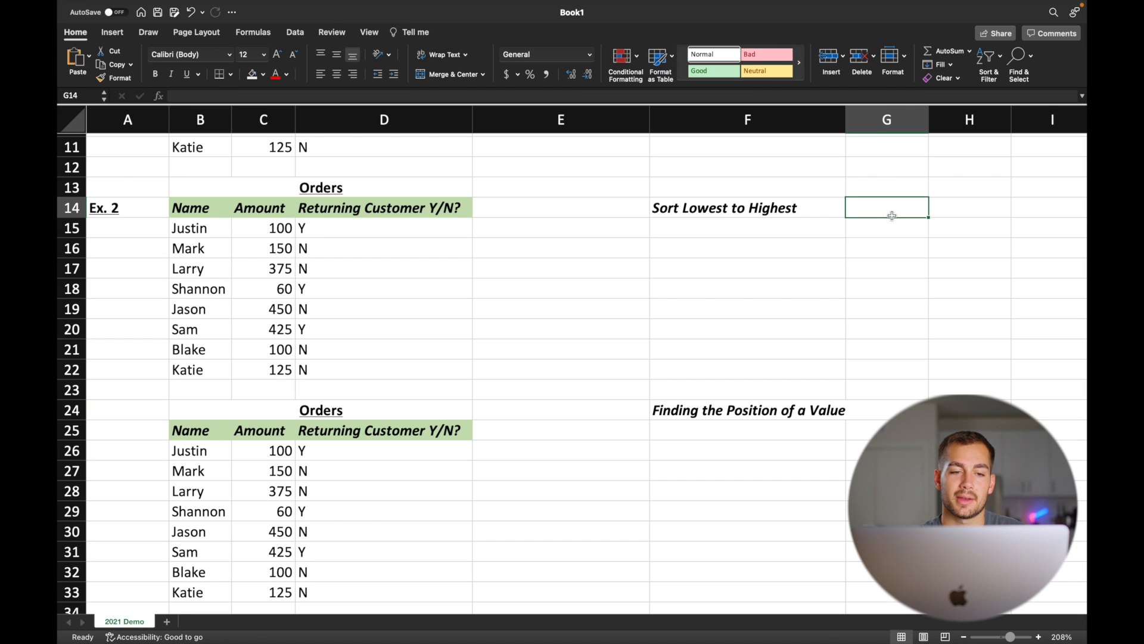
- Enter a SORT formula in G14 for the amounts in C15:C22 with sort index 1, and inspect the sorted list
{"action": "double_click", "coordinate": [892, 215]}
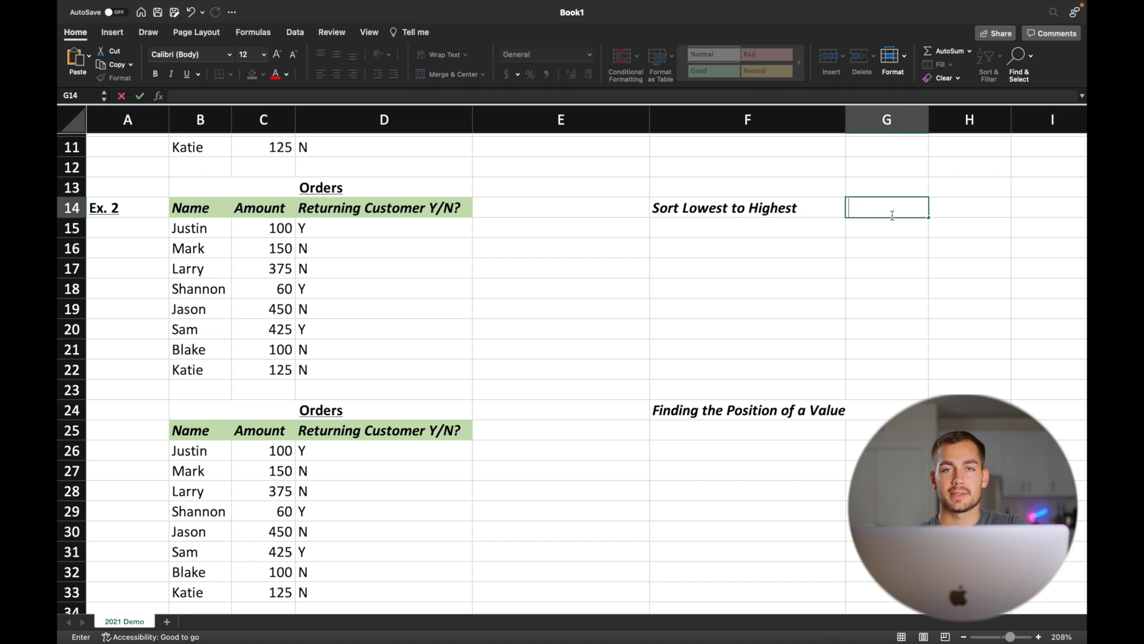
{"action": "type", "text": "=sort"}
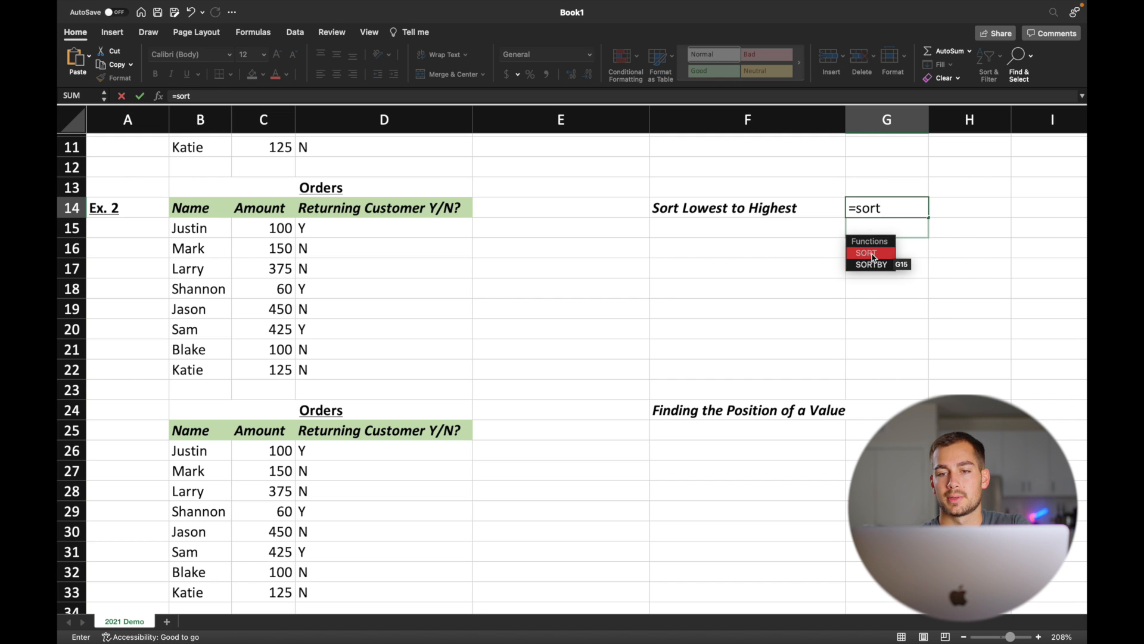
{"action": "double_click", "coordinate": [886, 255]}
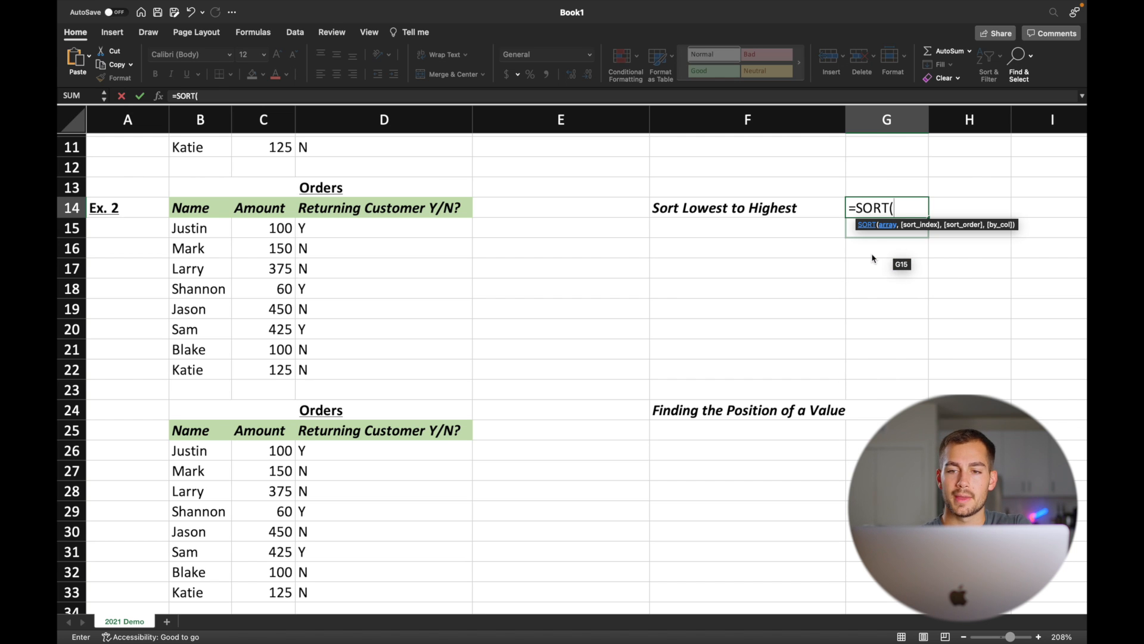
{"action": "left_click", "coordinate": [274, 229]}
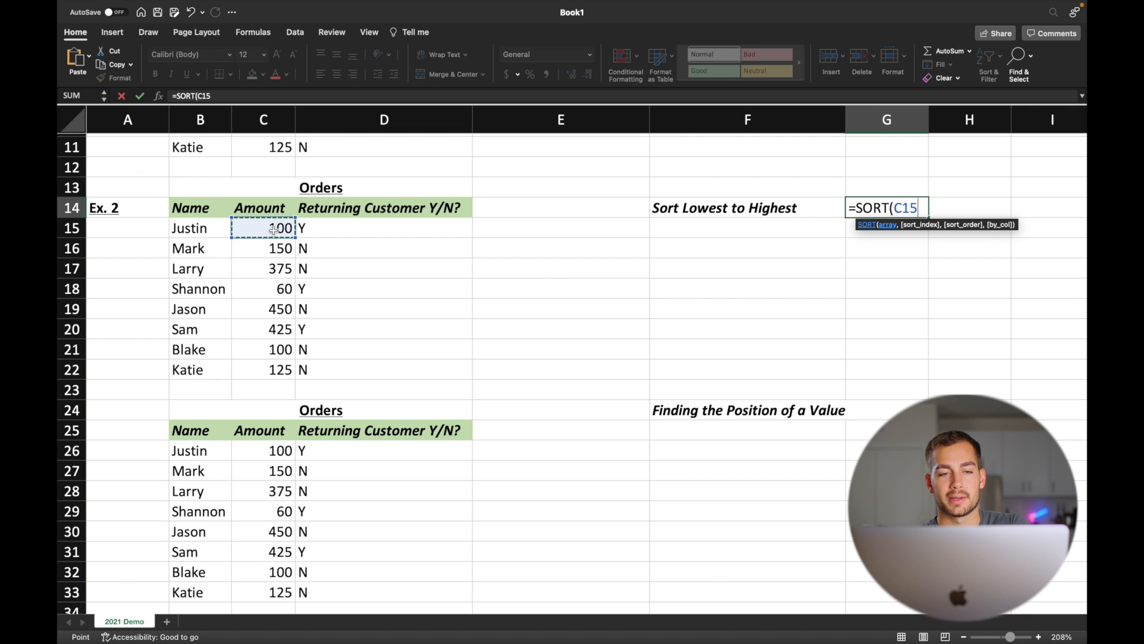
{"action": "left_click_drag", "start_coordinate": [274, 230], "coordinate": [286, 374]}
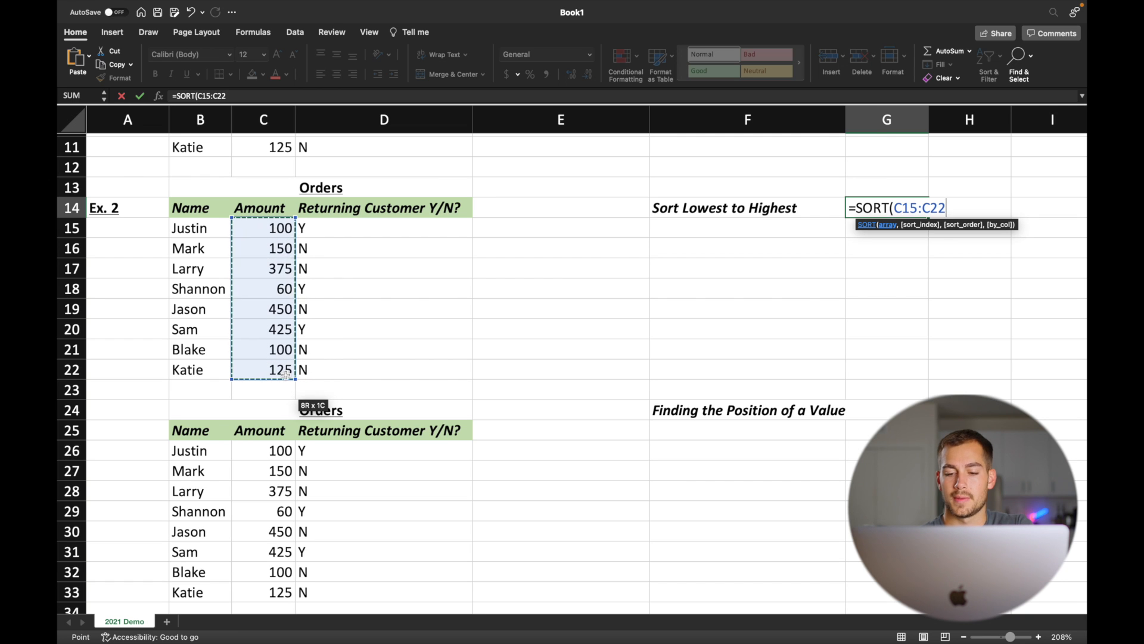
{"action": "type", "text": ","}
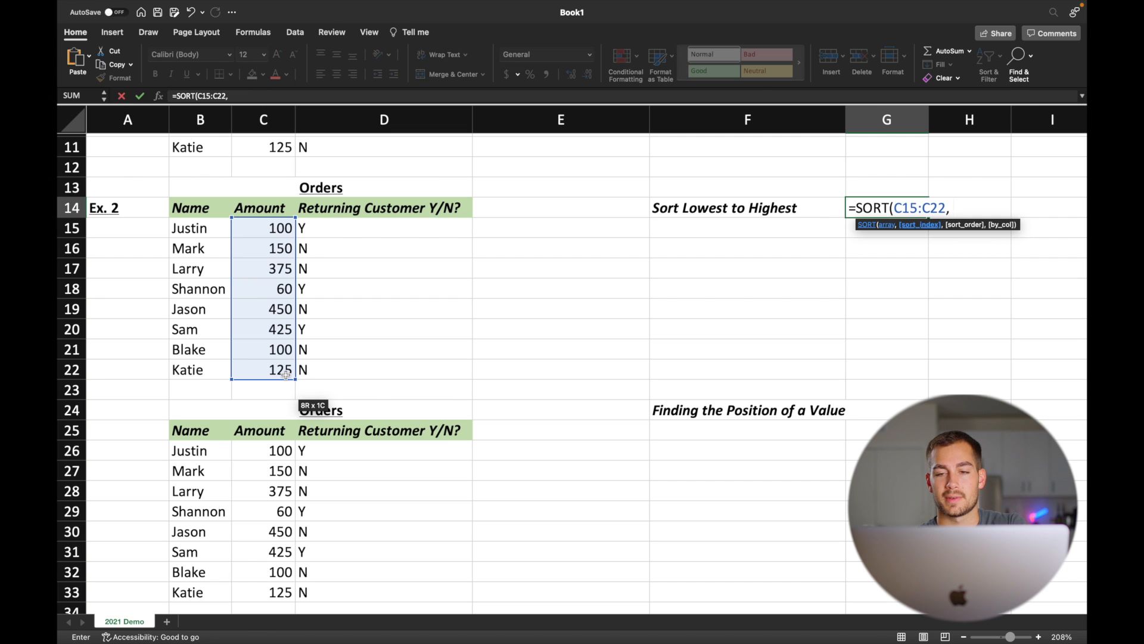
{"action": "type", "text": " 1"}
{"action": "left_click", "coordinate": [917, 188]}
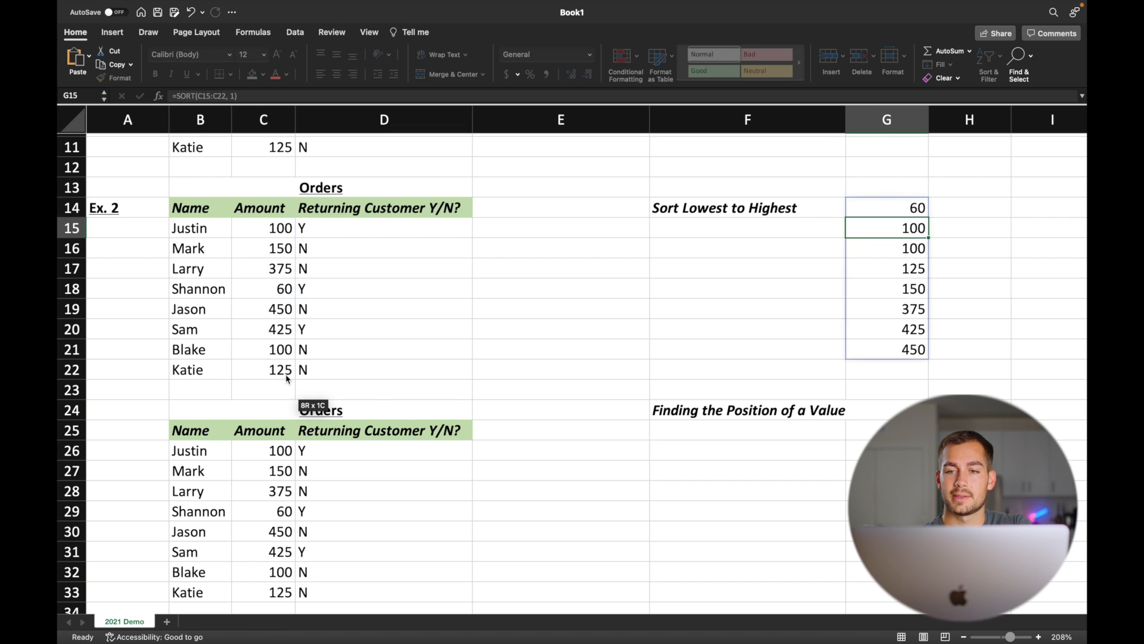
{"action": "left_click", "coordinate": [920, 217]}
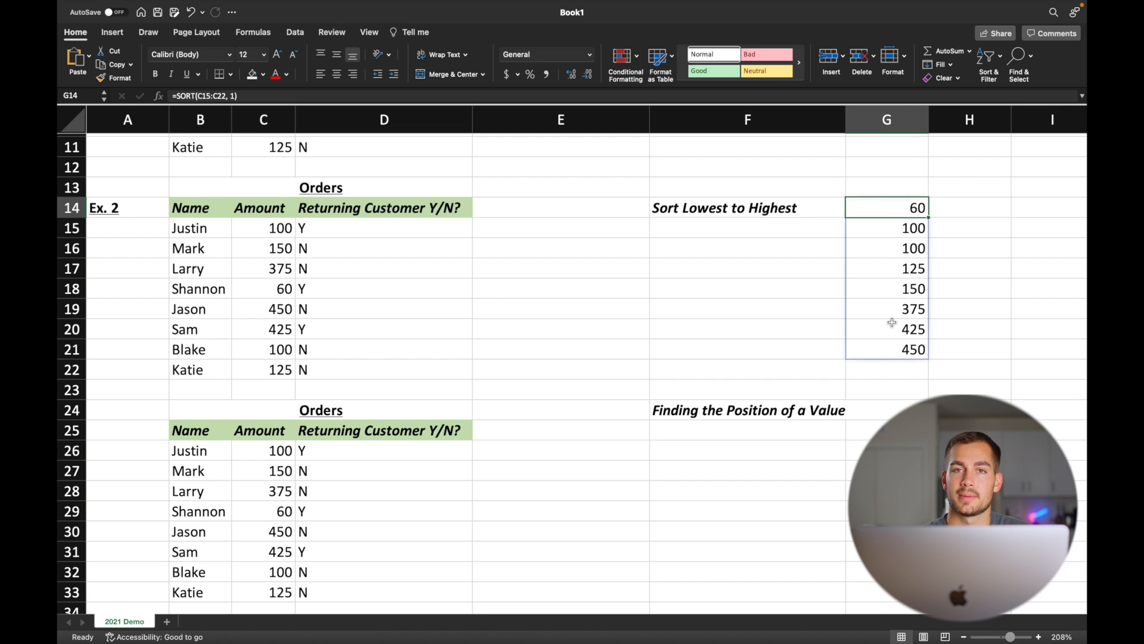
- Enter an XMATCH formula in G24 that finds the position of 425 within the amounts in C26:C33
{"action": "scroll", "coordinate": [888, 298], "scroll_direction": "down", "scroll_amount": 5}
{"action": "left_click", "coordinate": [886, 260]}
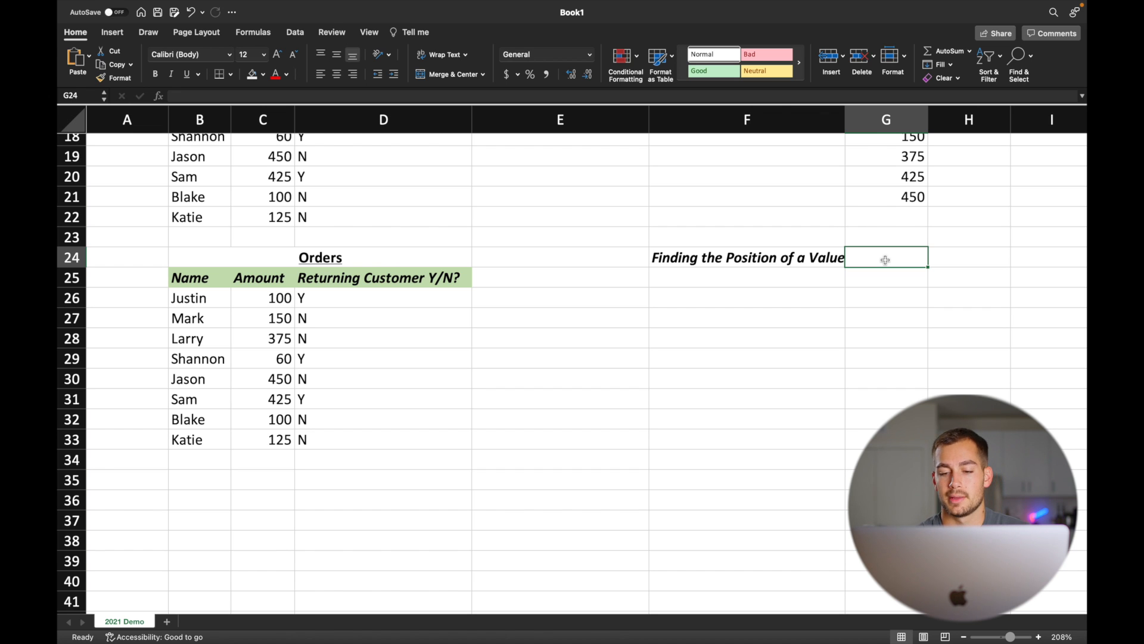
{"action": "type", "text": "="}
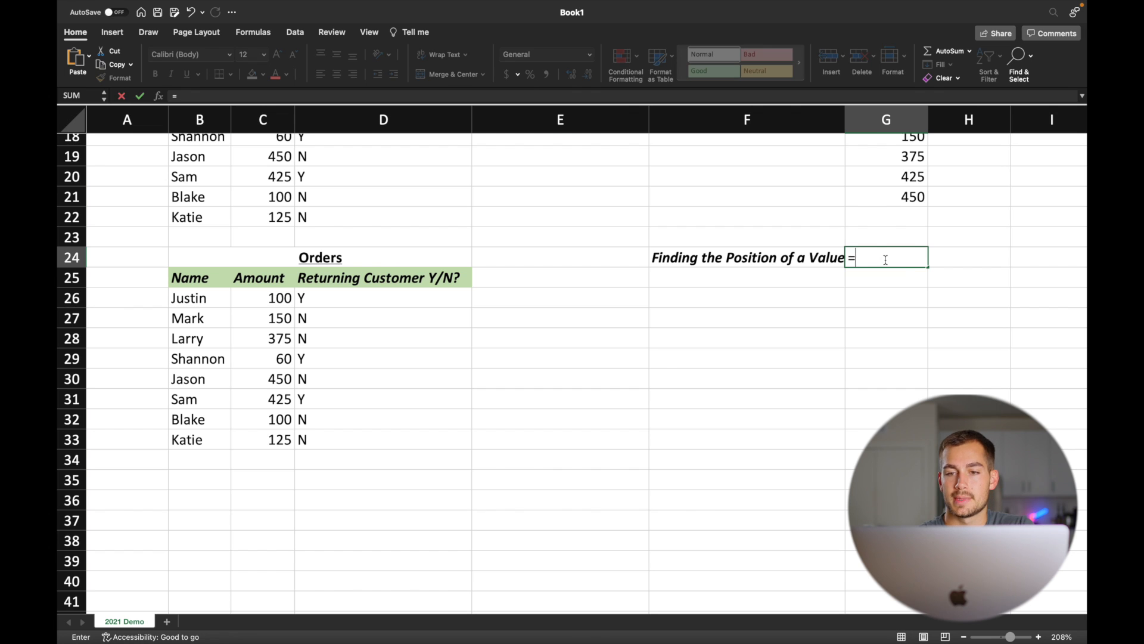
{"action": "type", "text": "xmatch"}
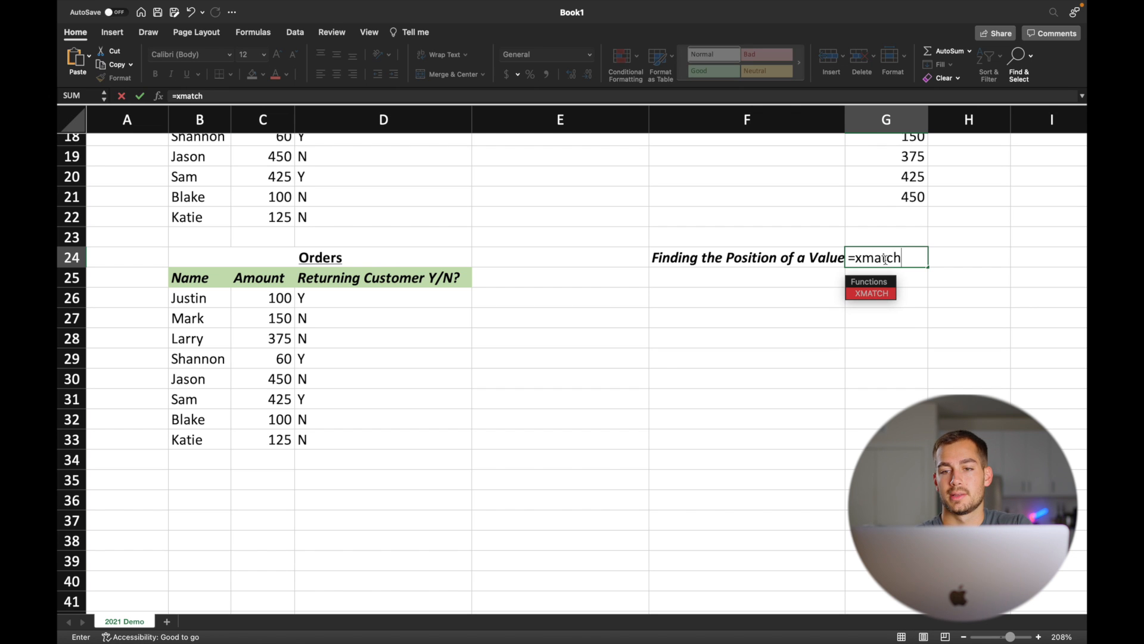
{"action": "double_click", "coordinate": [869, 295]}
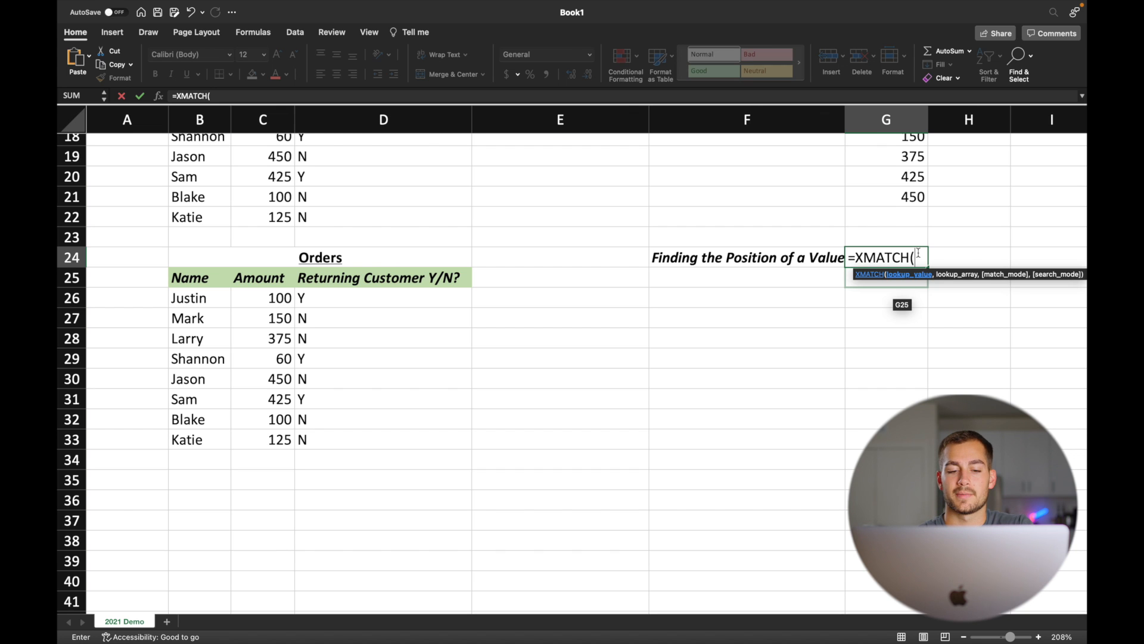
{"action": "type", "text": "425"}
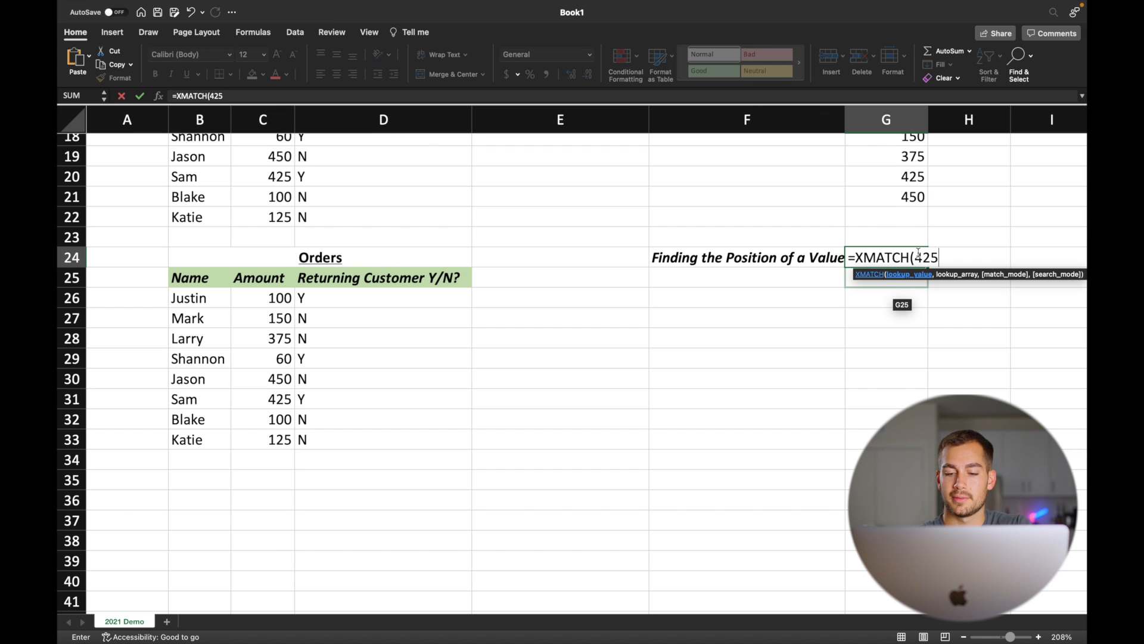
{"action": "type", "text": ","}
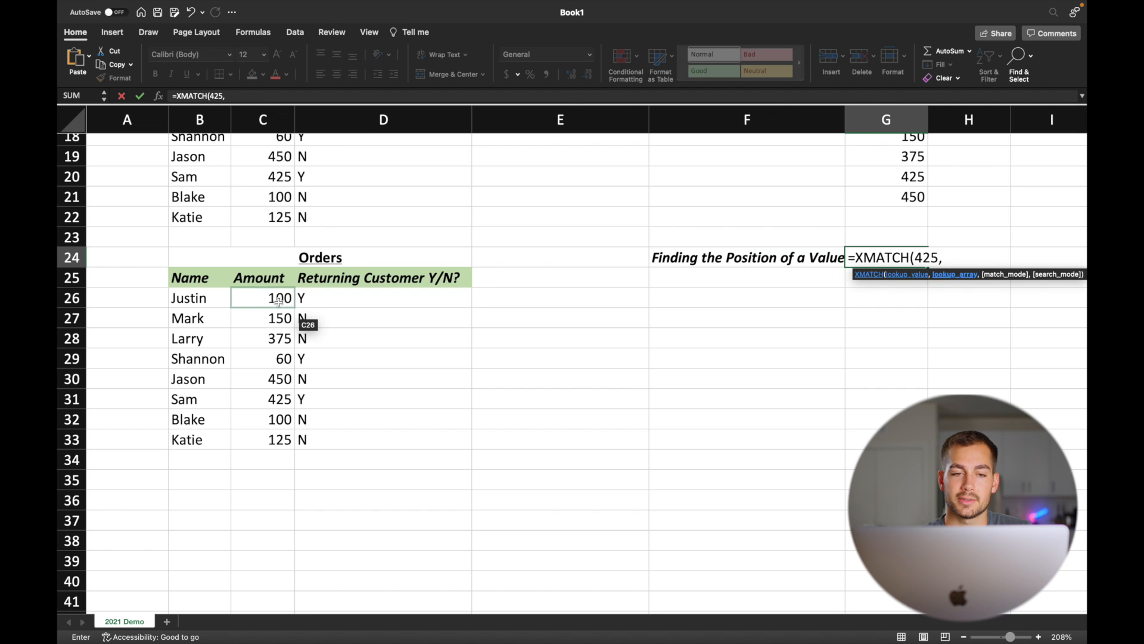
{"action": "left_click_drag", "start_coordinate": [281, 298], "coordinate": [282, 444]}
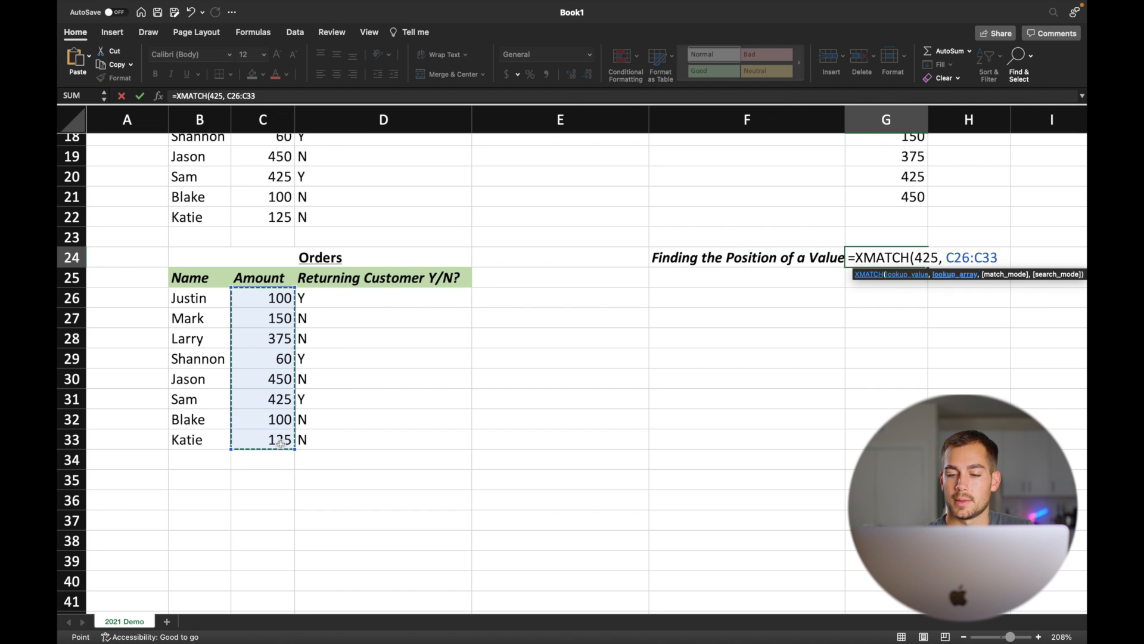
{"action": "key", "text": "Return"}
- Compare the G24 position result with the order rows, counting from row 26 down to the 425 amount
{"action": "left_click", "coordinate": [921, 259]}
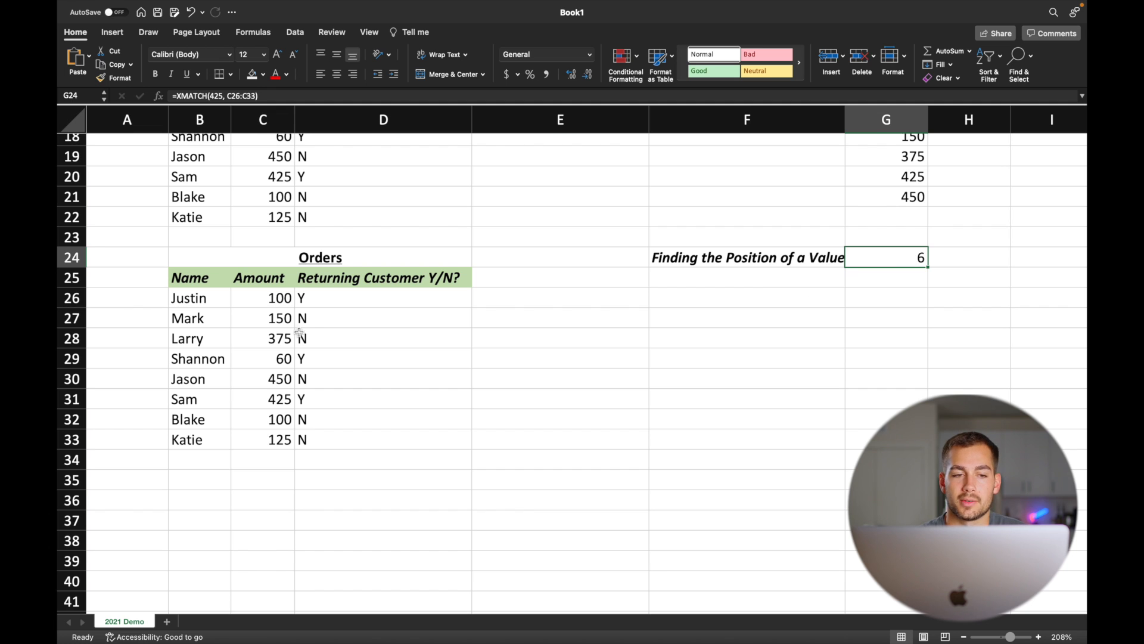
{"action": "left_click", "coordinate": [73, 301]}
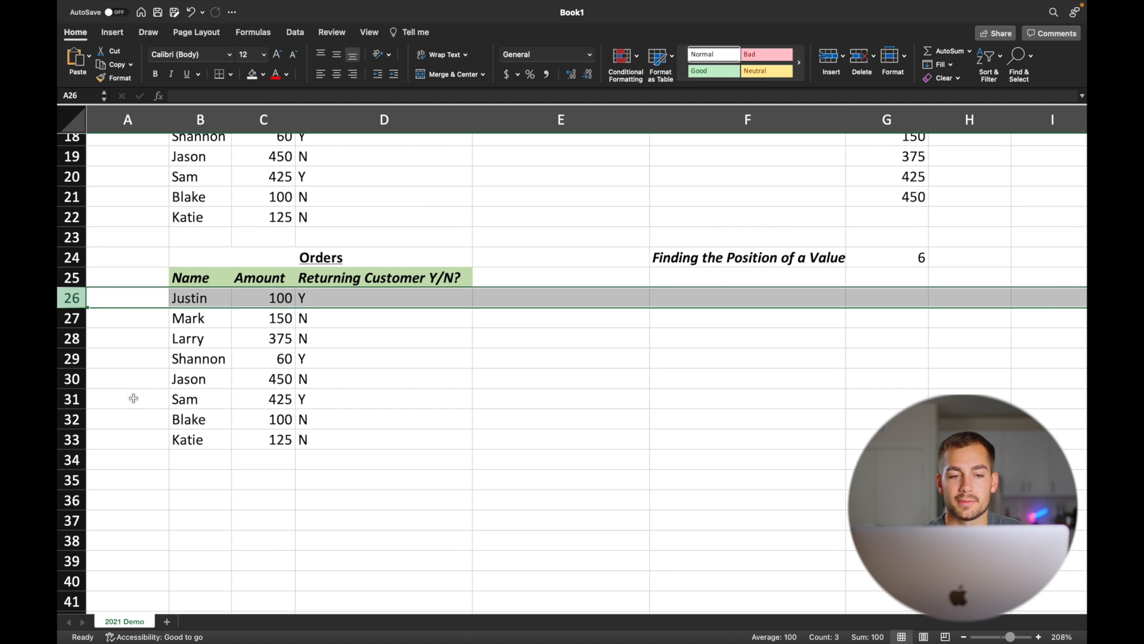
{"action": "left_click", "coordinate": [289, 404]}
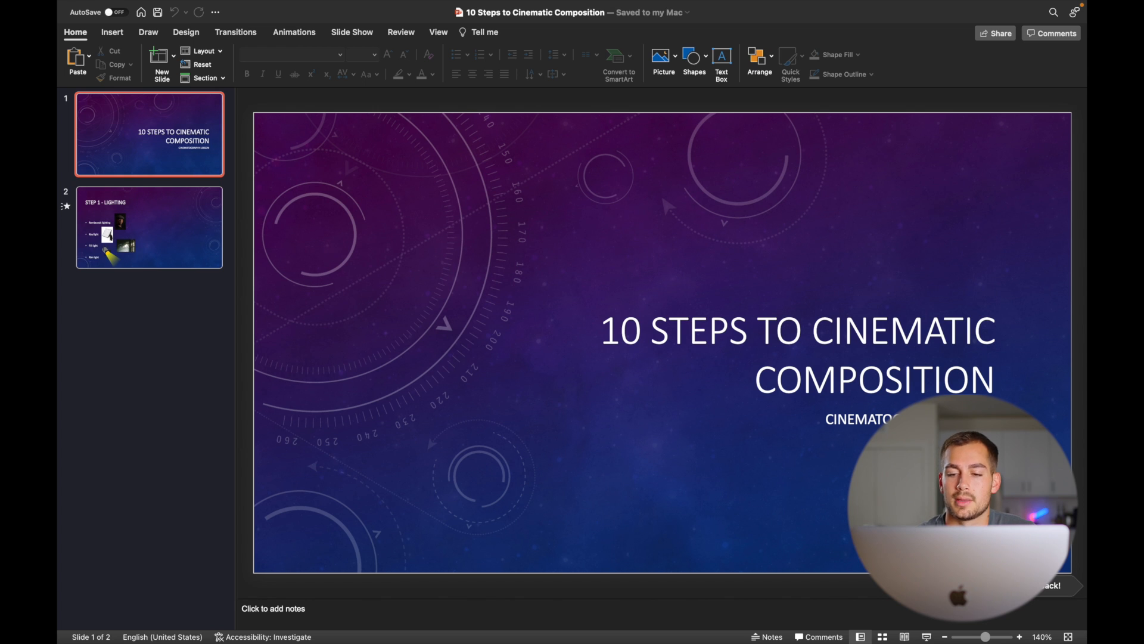
- Open slide show recording from the first slide of the cinematic composition presentation and allow microphone access
{"action": "left_click", "coordinate": [355, 35]}
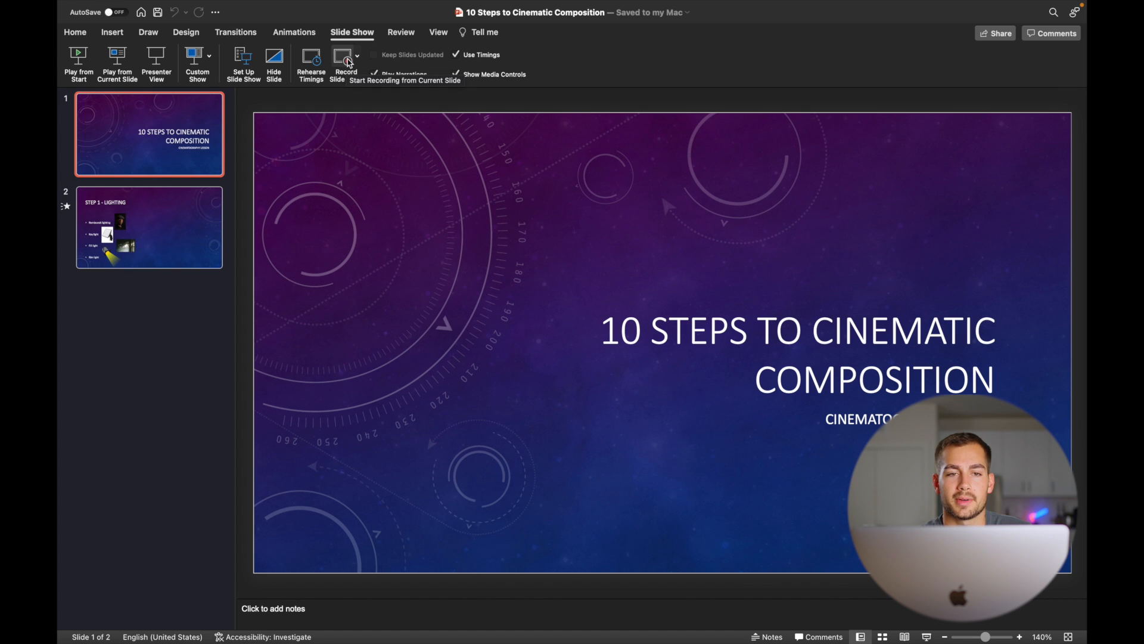
{"action": "left_click", "coordinate": [349, 62]}
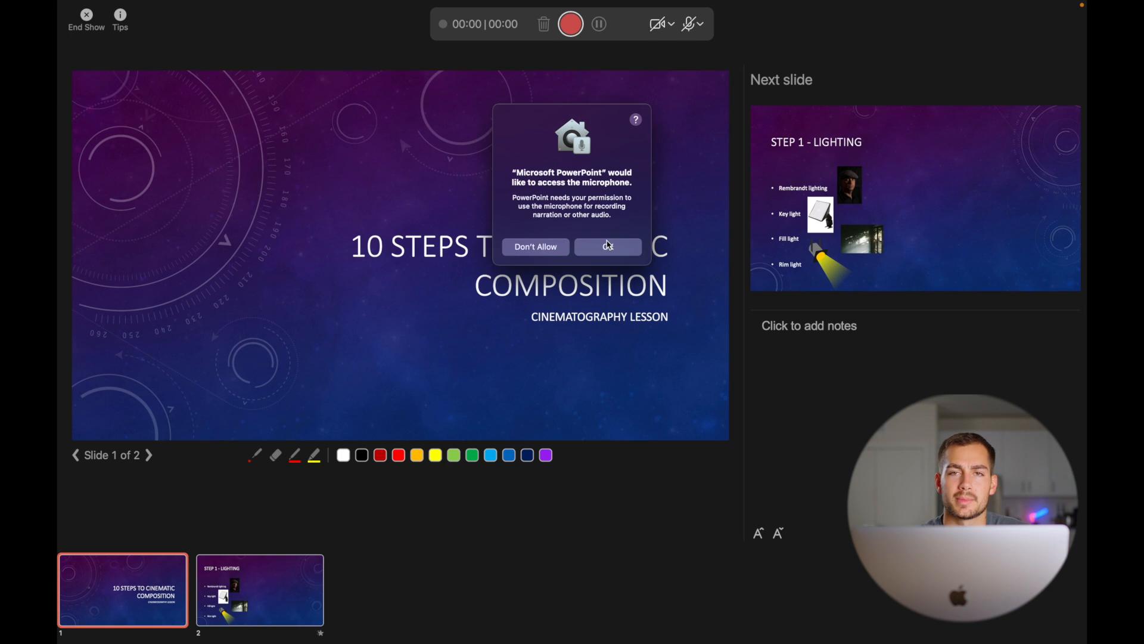
{"action": "left_click", "coordinate": [609, 247]}
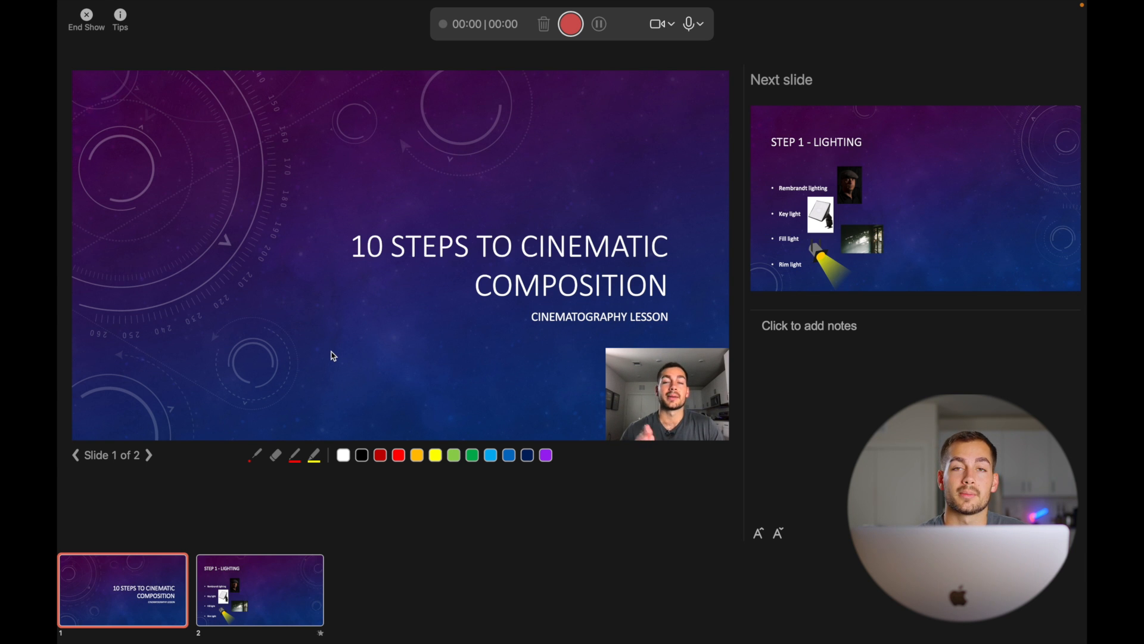
- Start recording the slide show, go to the Step 1 - Lighting slide, and draw a red pen arrow pointing at Fill light
{"action": "left_click", "coordinate": [570, 25]}
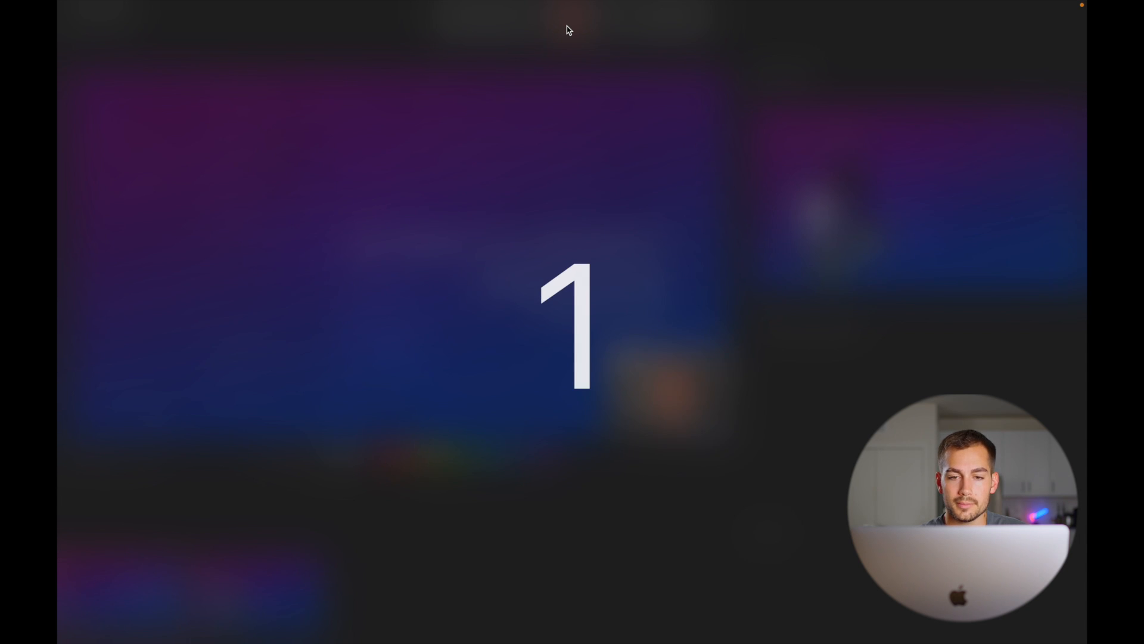
{"action": "left_click", "coordinate": [532, 217]}
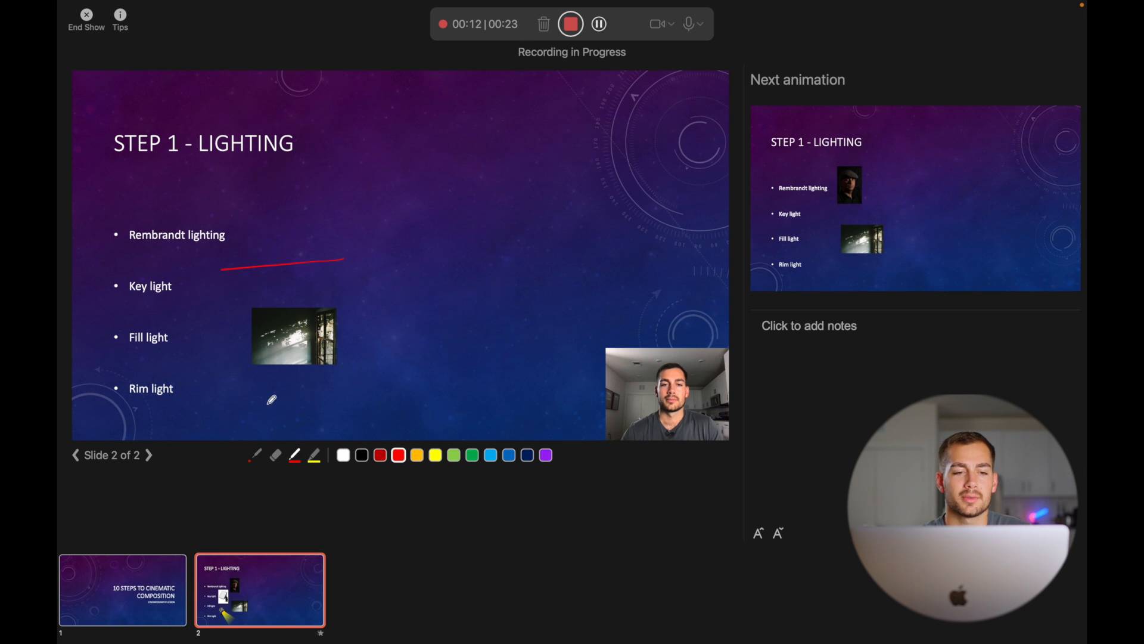
{"action": "mouse_move", "coordinate": [189, 369]}
{"action": "left_mouse_down"}
{"action": "mouse_move", "coordinate": [173, 334]}
{"action": "mouse_move", "coordinate": [198, 345]}
{"action": "left_mouse_up"}
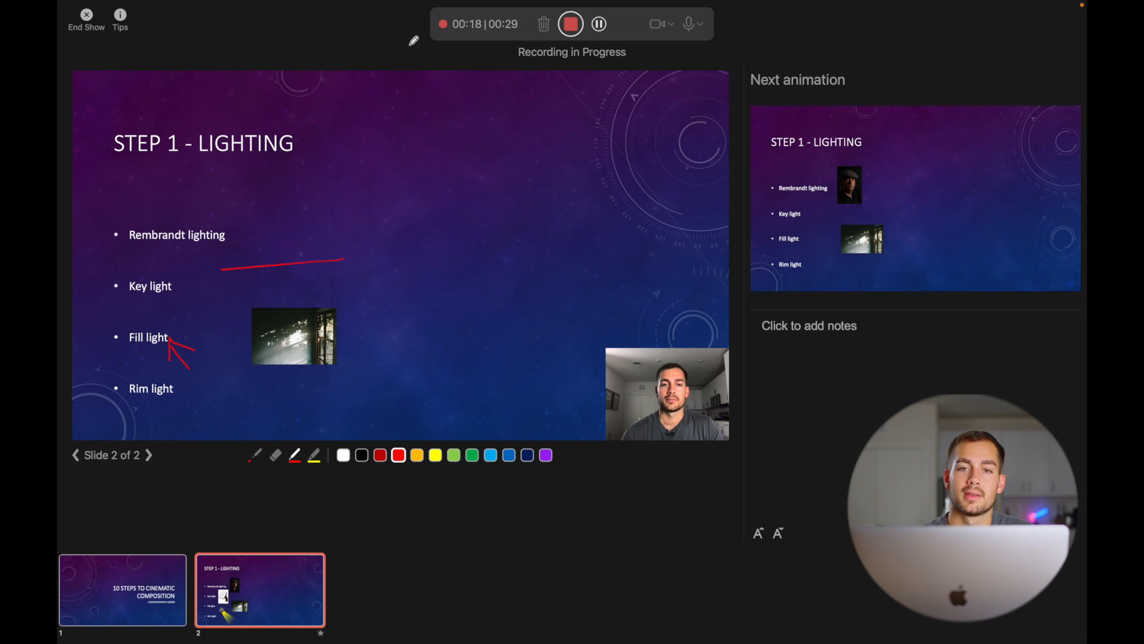
- Advance past the last slide to finish the recording and exit to the normal slide editing view
{"action": "key", "text": "Right"}
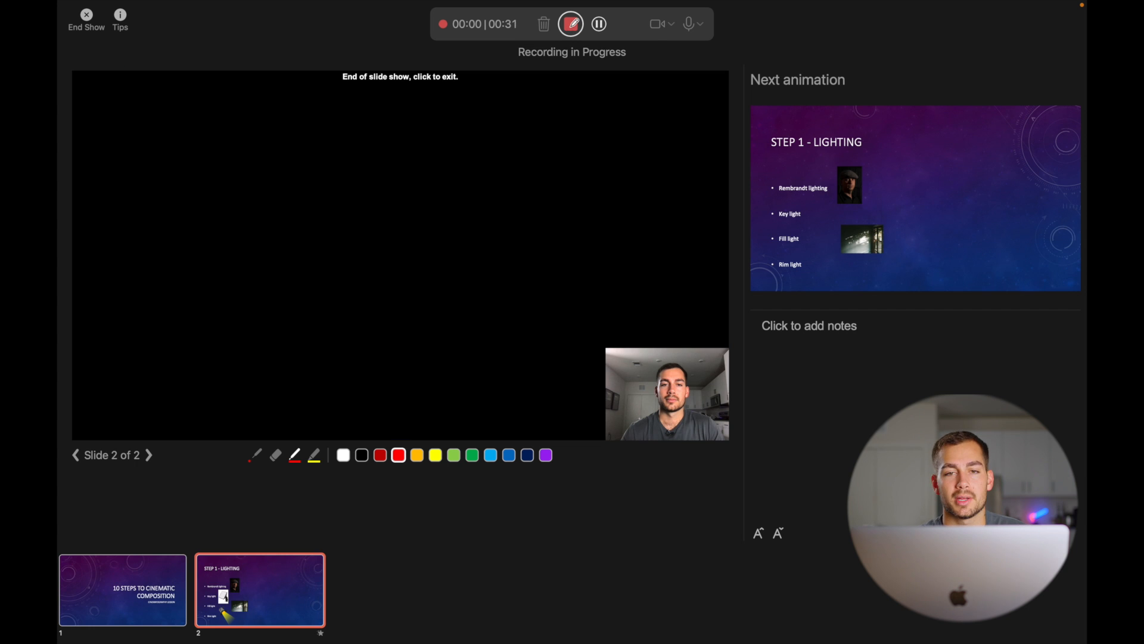
{"action": "left_click", "coordinate": [274, 251]}
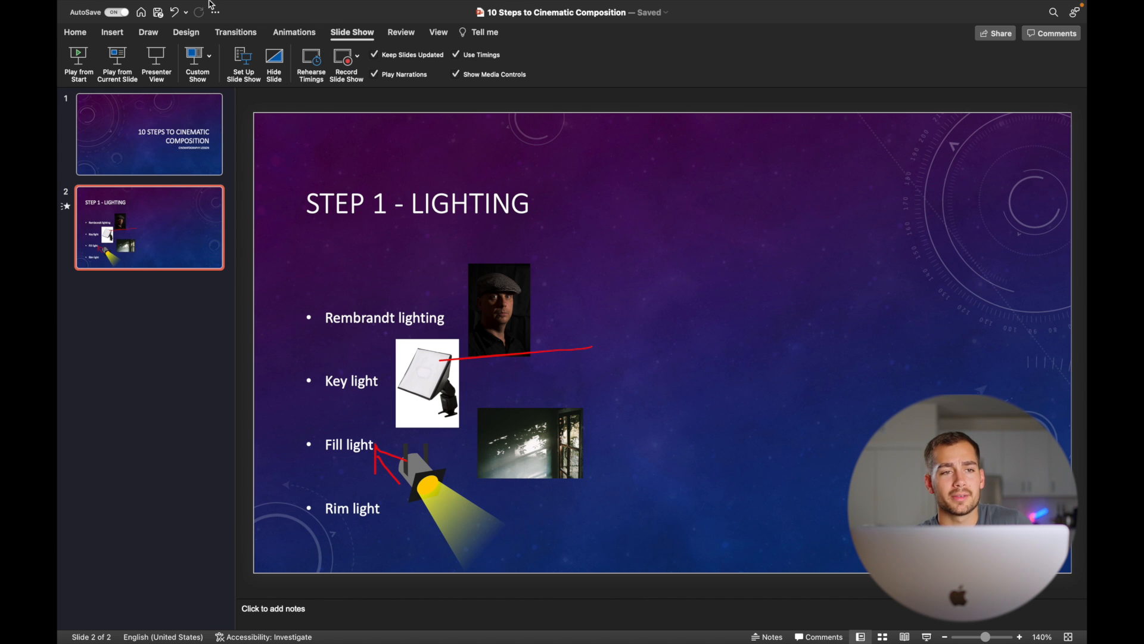
{"action": "mouse_move", "coordinate": [177, 3]}
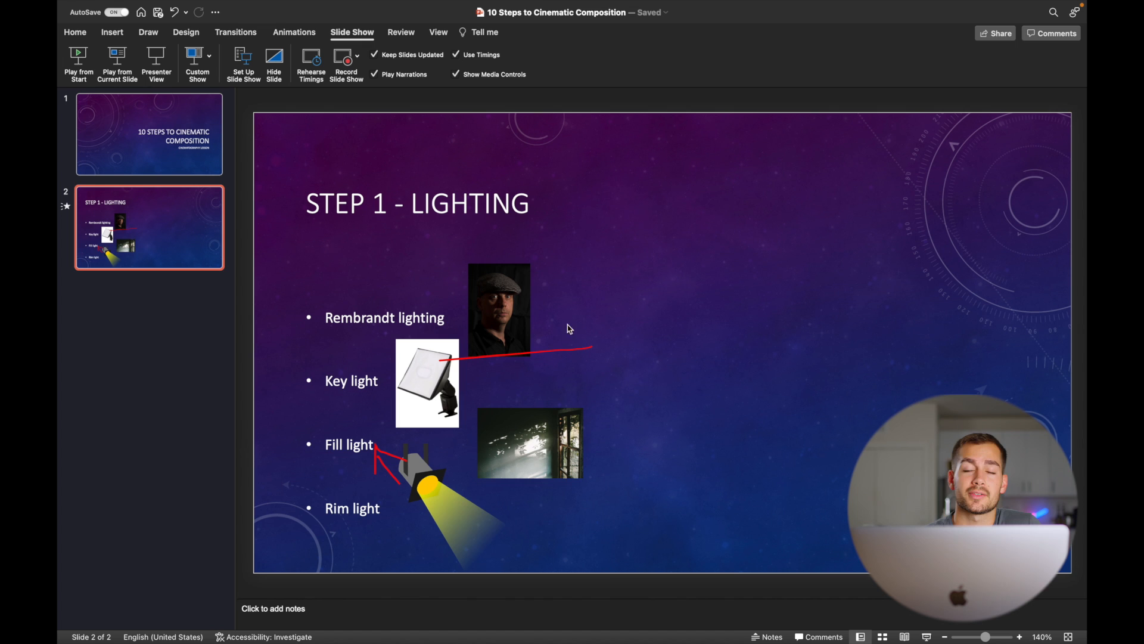